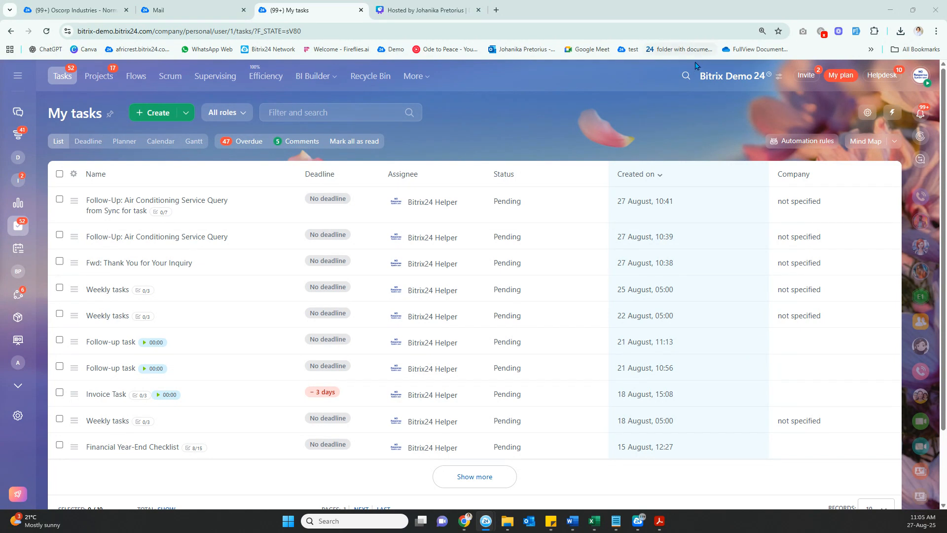
Search the portal for "task" and open the Tasks page from the found menu items.
click(693, 75)
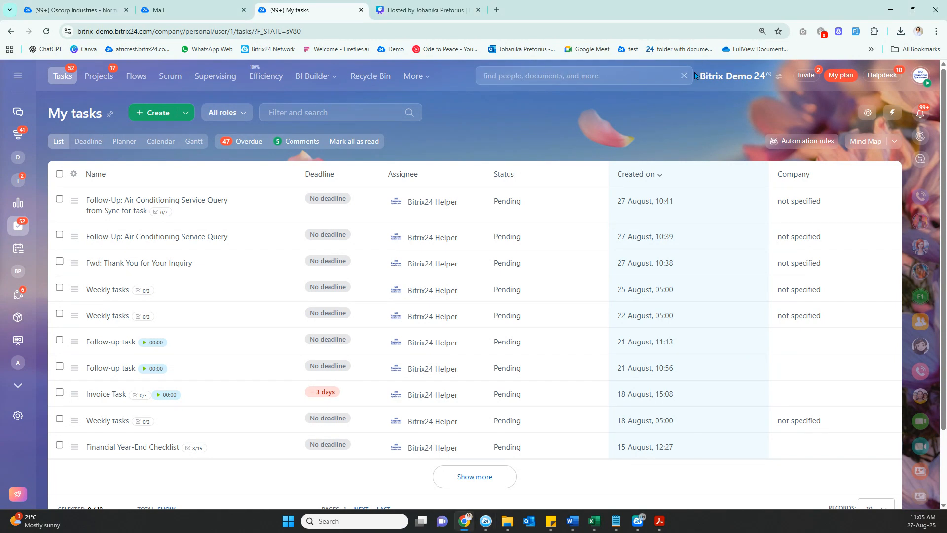
text(task)
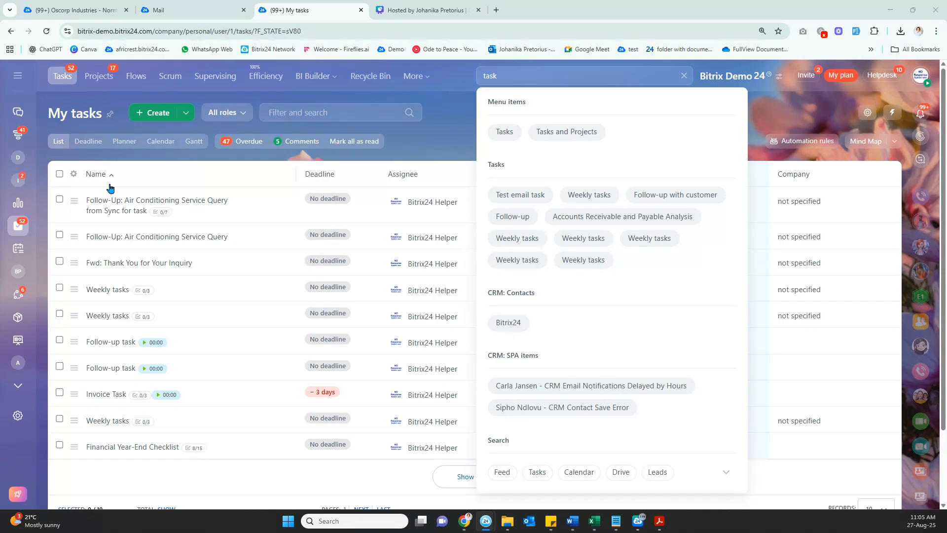
click(512, 133)
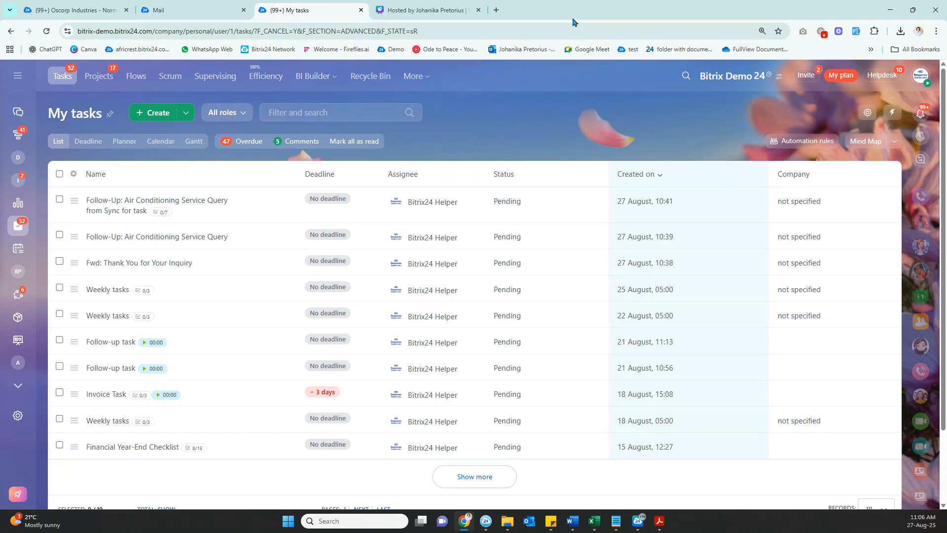
Look up the address for creating tasks among the email forwarding addresses in the user profile's security settings, and close the settings.
click(929, 71)
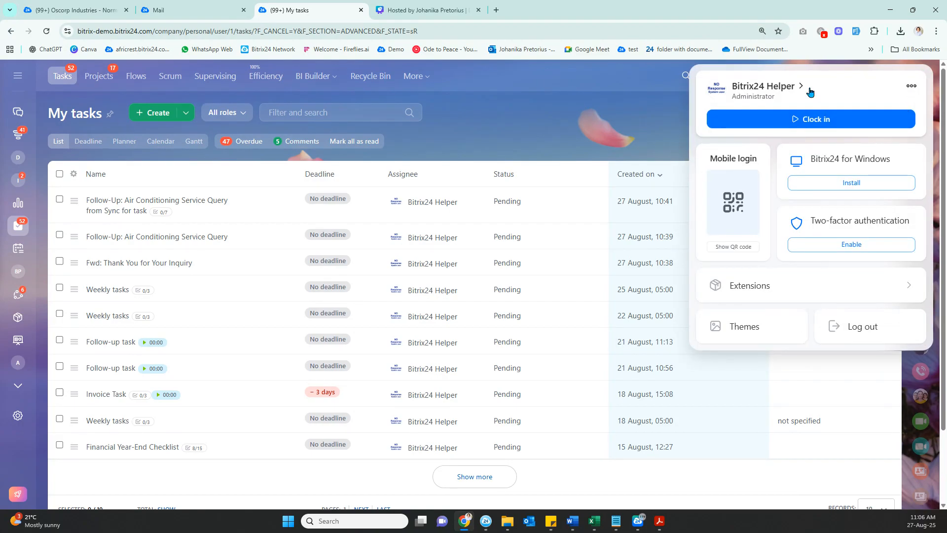
click(779, 90)
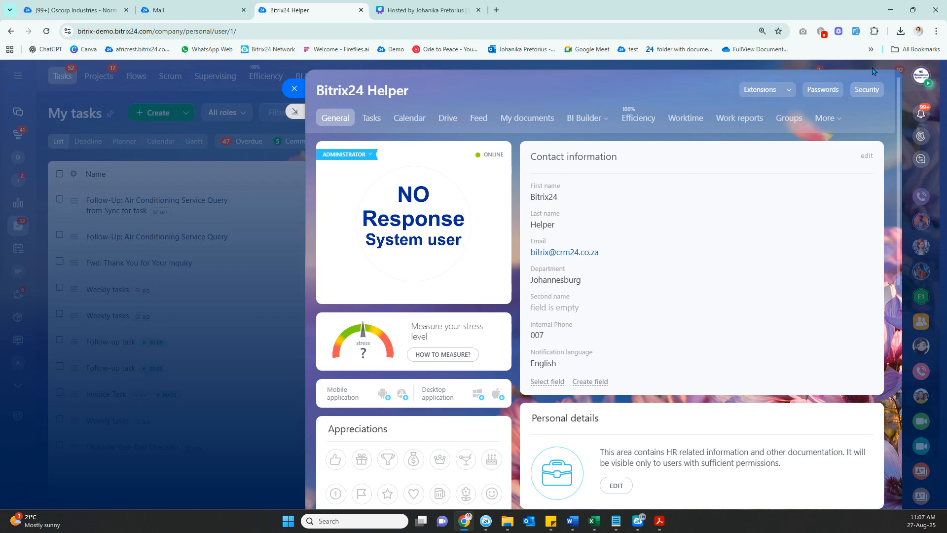
click(871, 92)
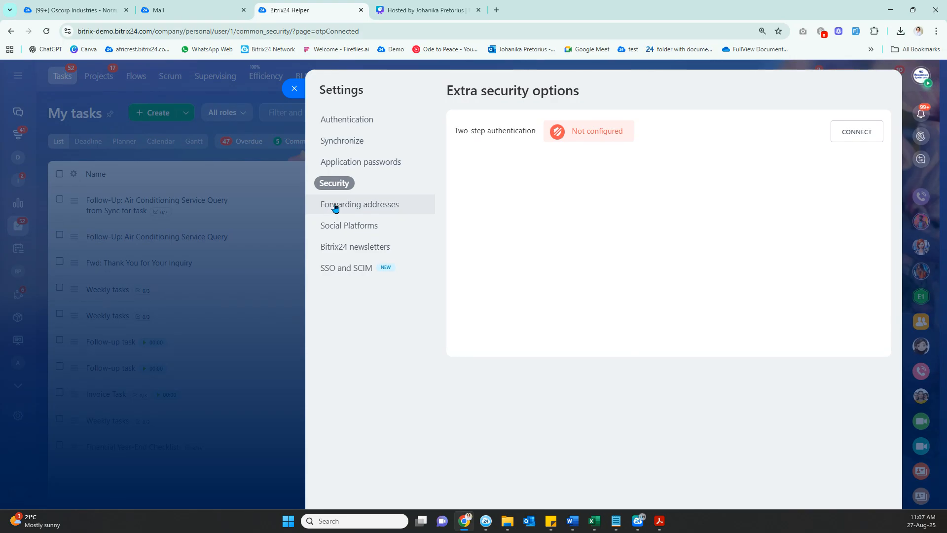
click(334, 206)
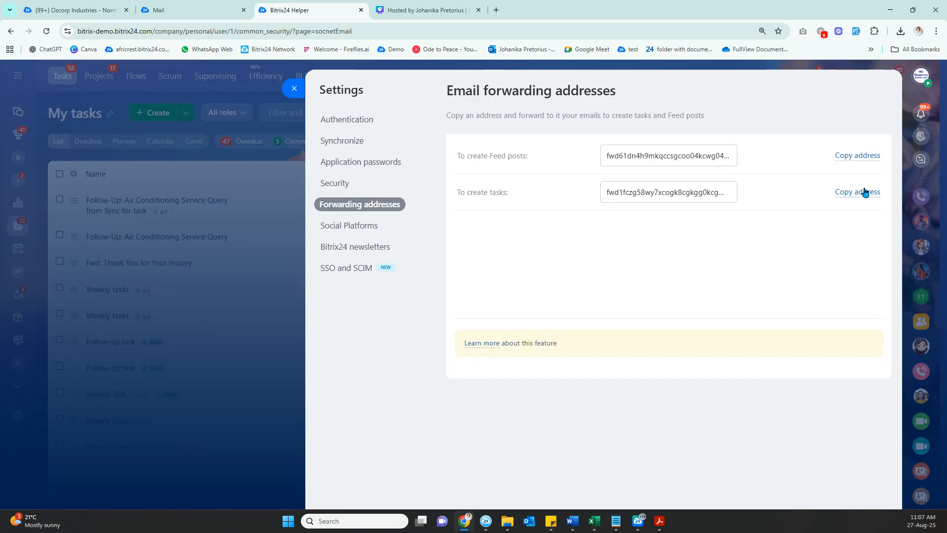
click(294, 89)
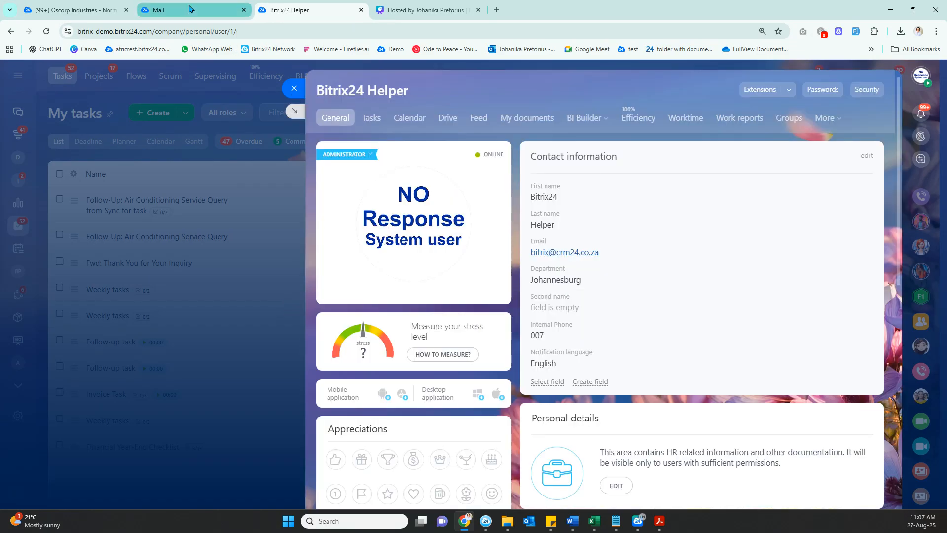
Open the "Thank You for Your Inquiry" email in the Accounts Inc inbox and highlight its message text.
click(189, 9)
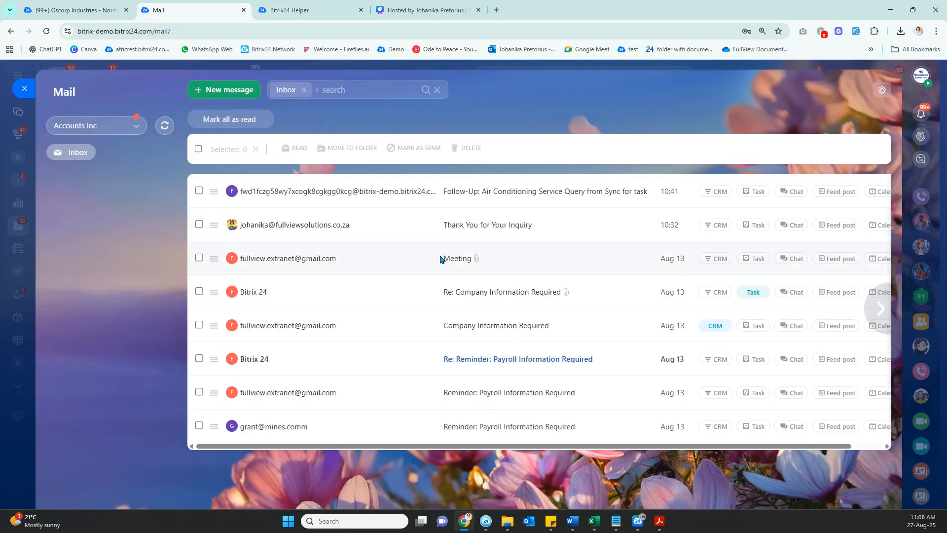
click(273, 224)
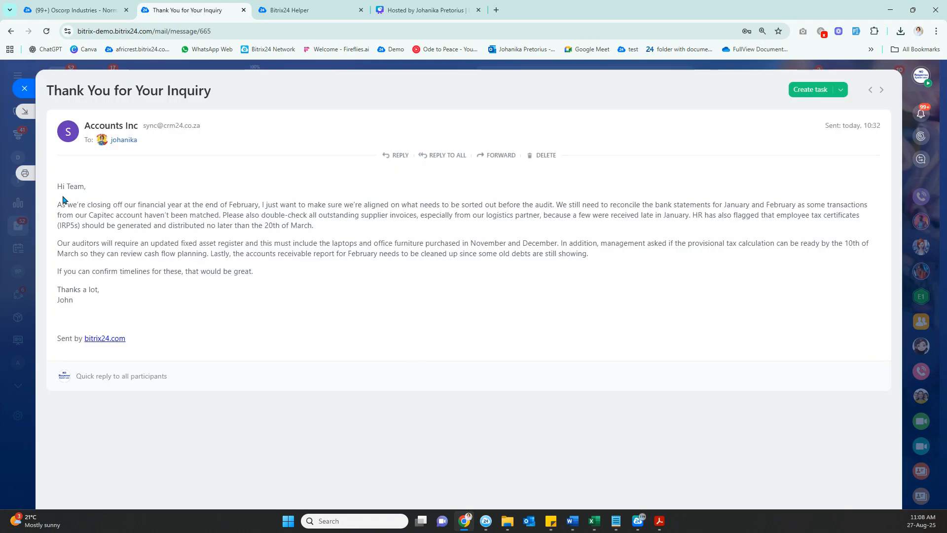
drag(58, 187, 247, 310)
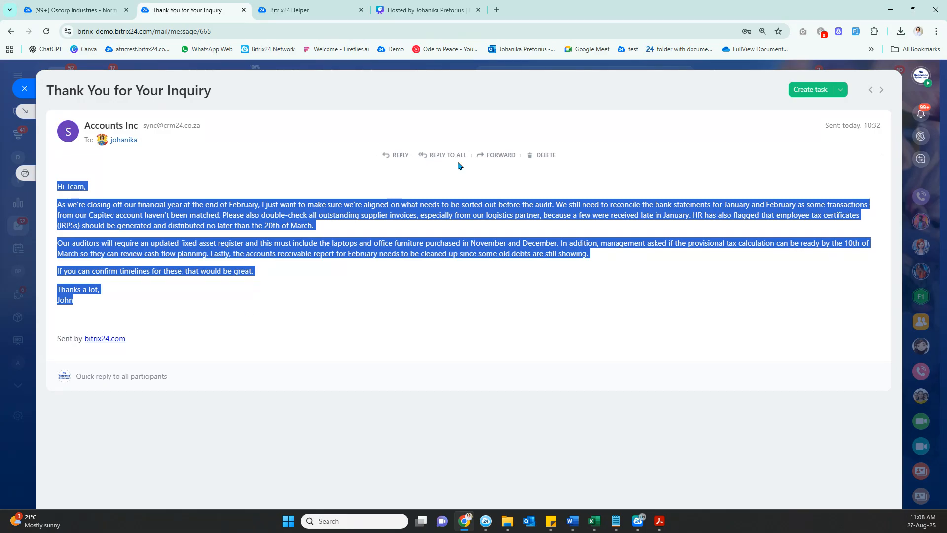
click(495, 159)
click(496, 156)
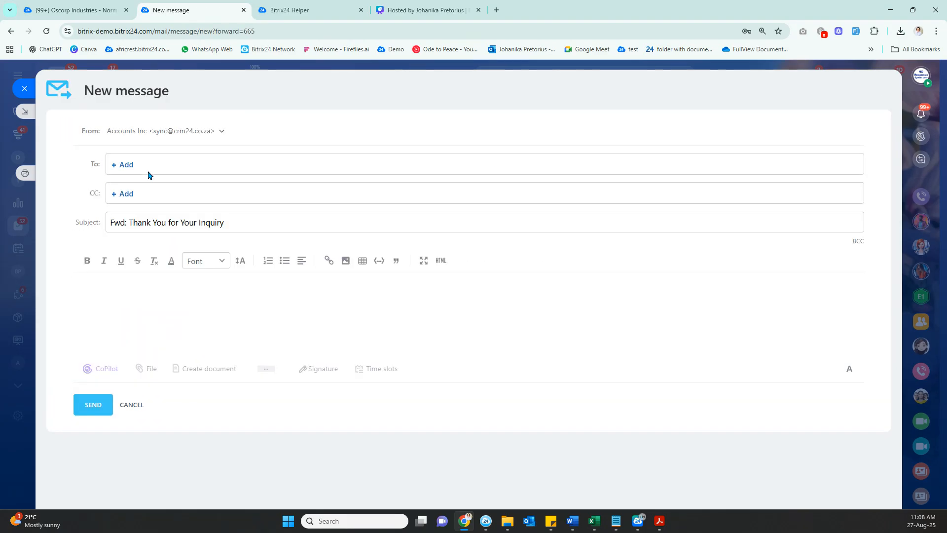
click(130, 166)
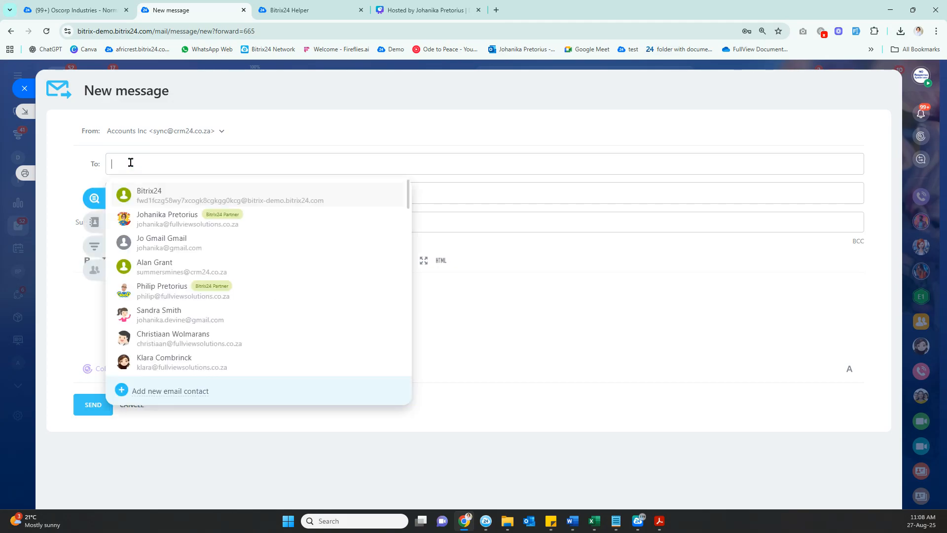
text(bitrix)
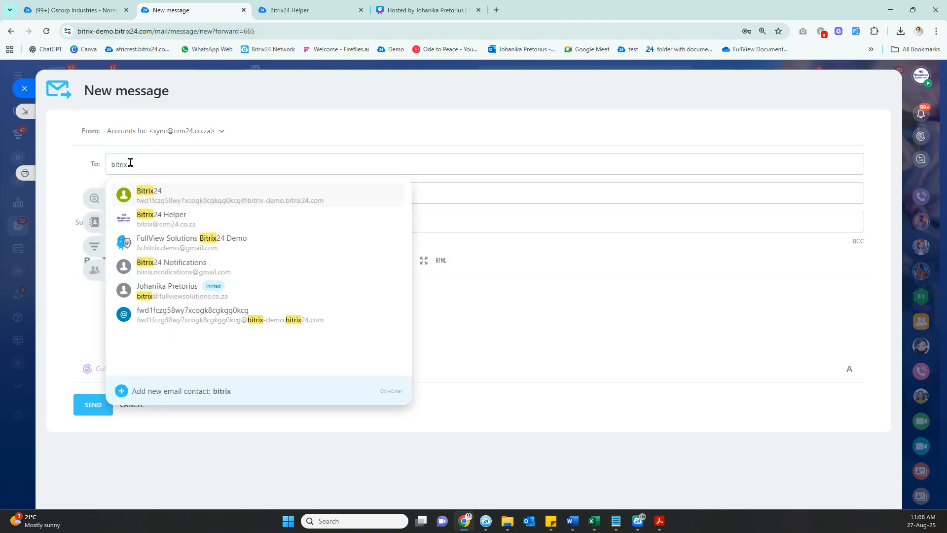
text(24)
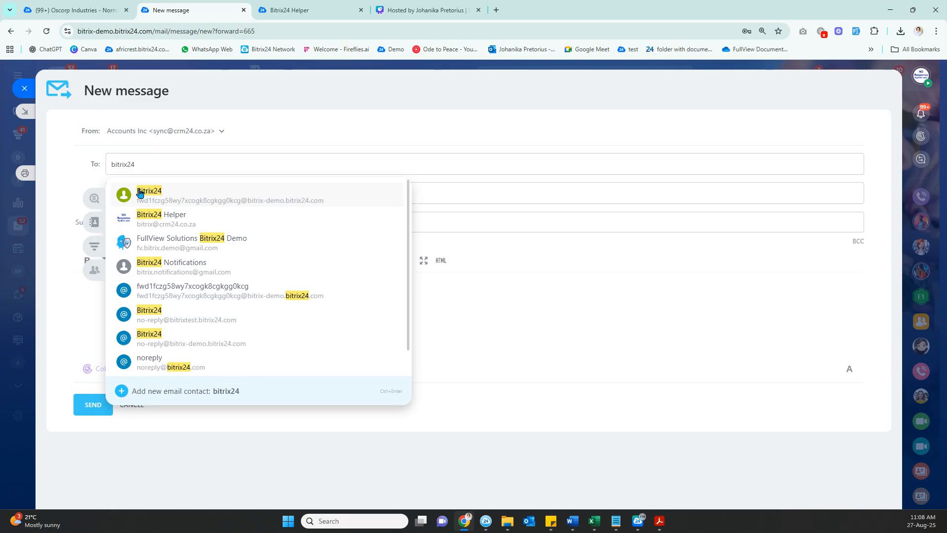
click(193, 196)
click(489, 296)
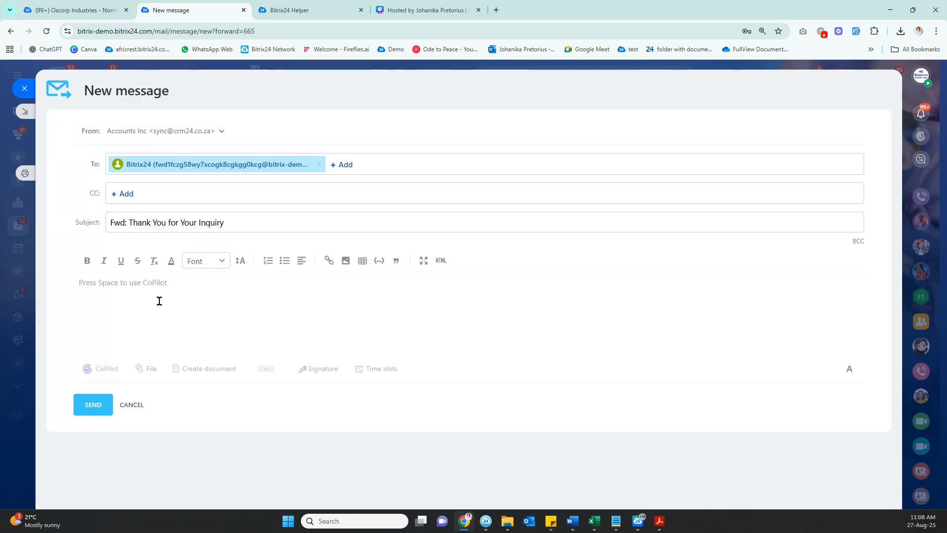
click(24, 90)
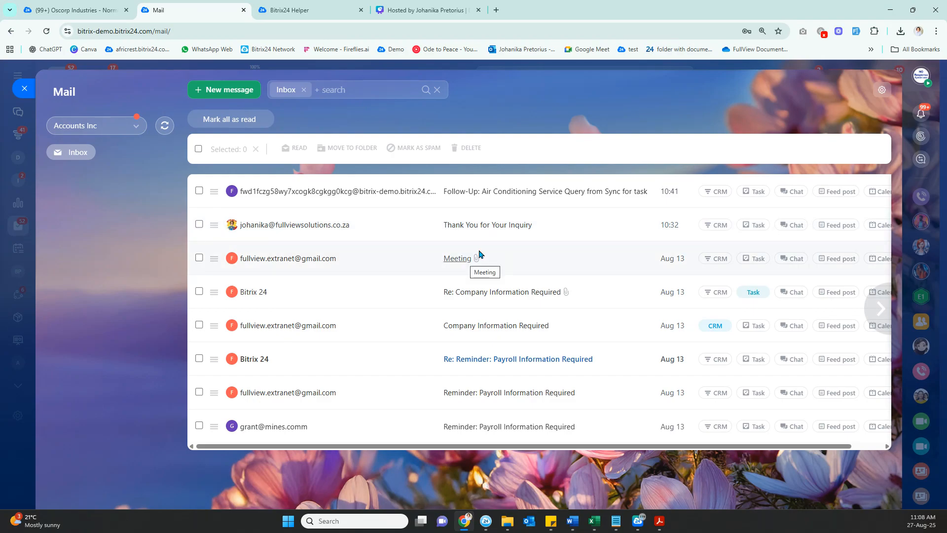
Forward the "Thank You for Your Inquiry" email to the Bitrix24 contact holding the task forwarding address.
click(509, 229)
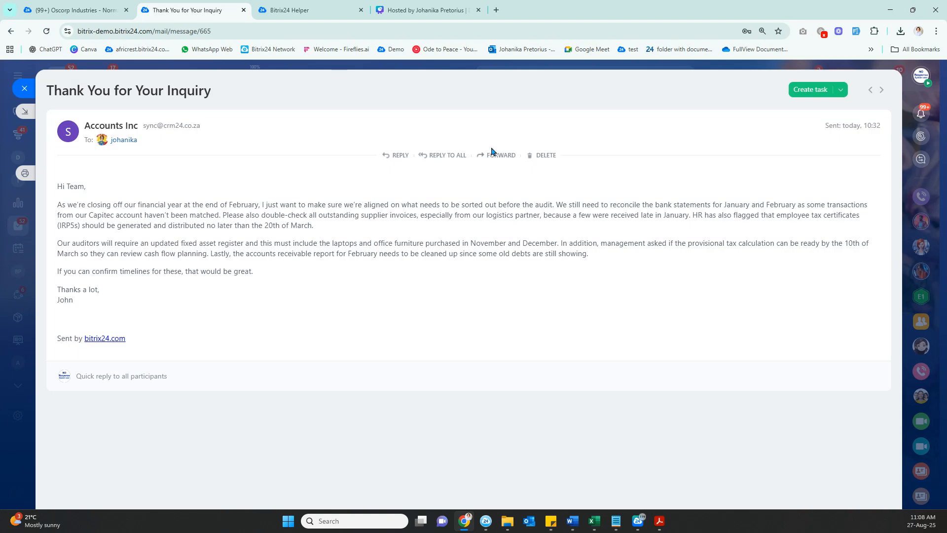
click(501, 155)
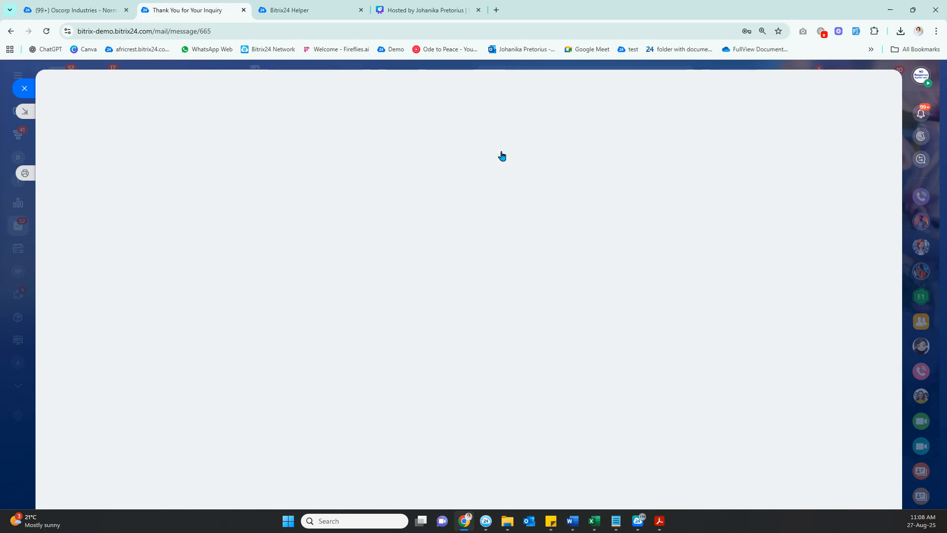
click(127, 164)
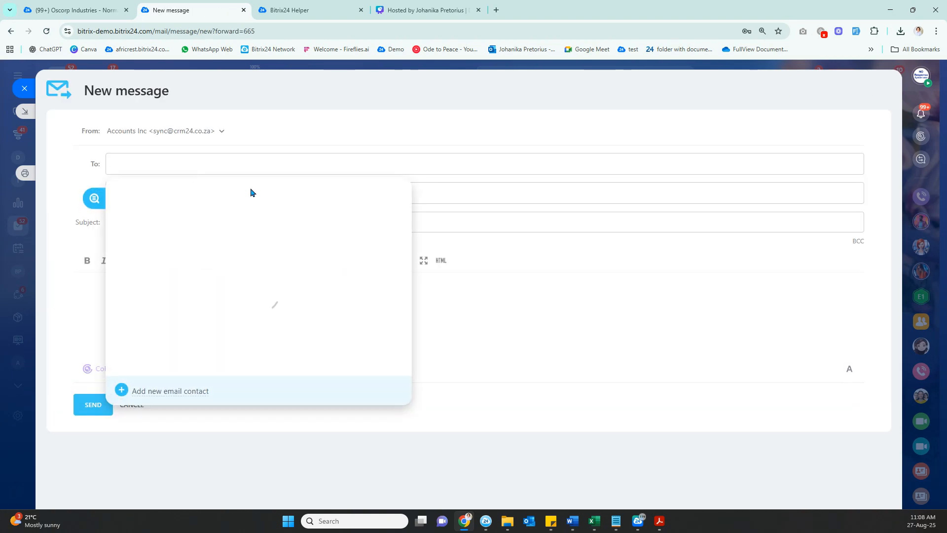
click(241, 196)
click(446, 296)
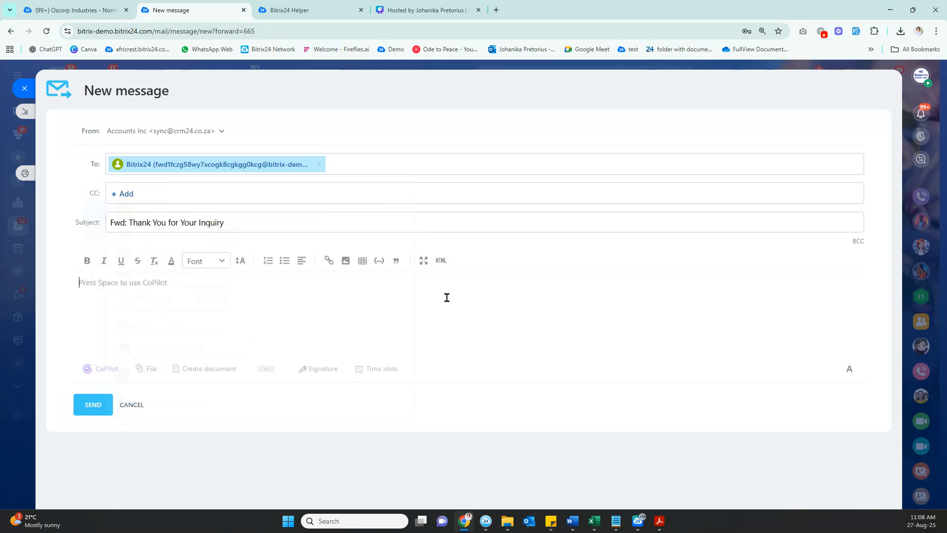
click(92, 405)
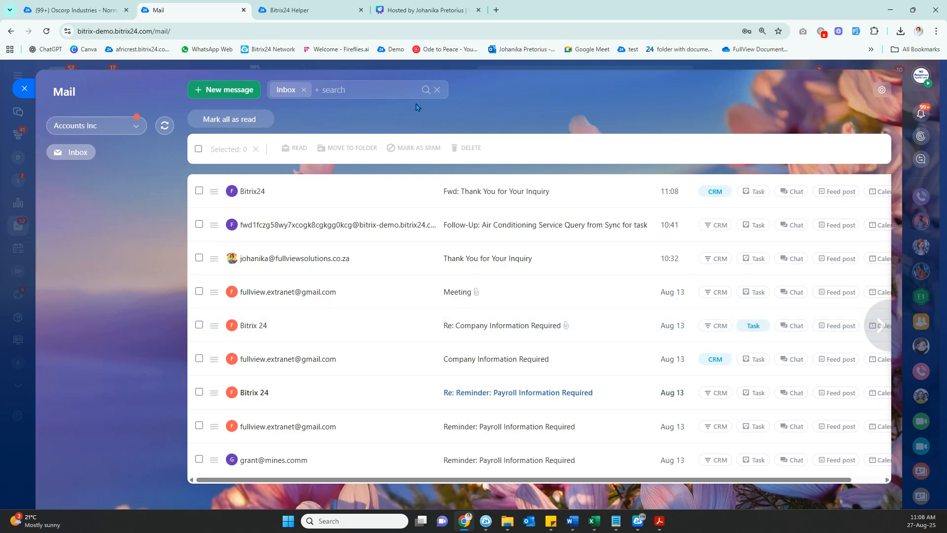
Open the task "Fwd: Thank You for Your Inquiry" from the task list, review its description and start editing it.
click(301, 9)
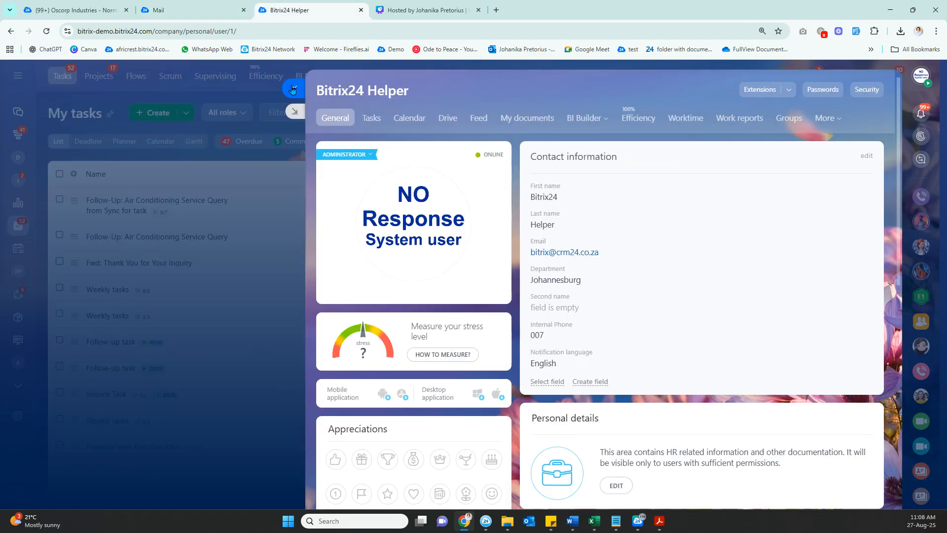
click(293, 89)
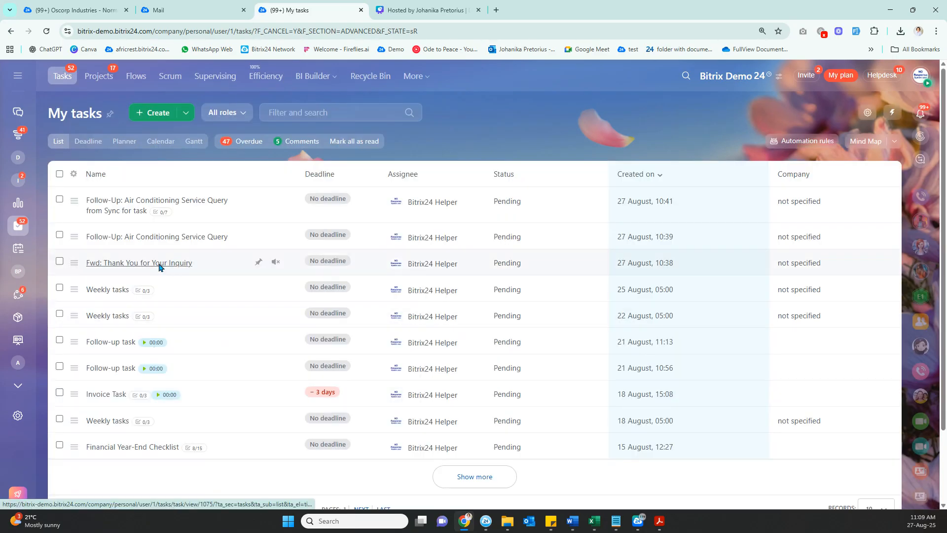
click(158, 267)
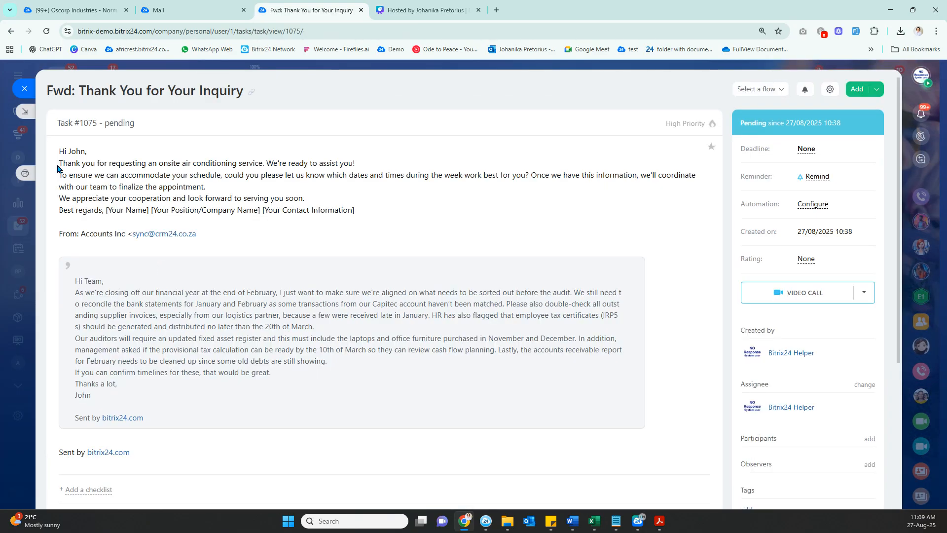
drag(60, 150, 385, 225)
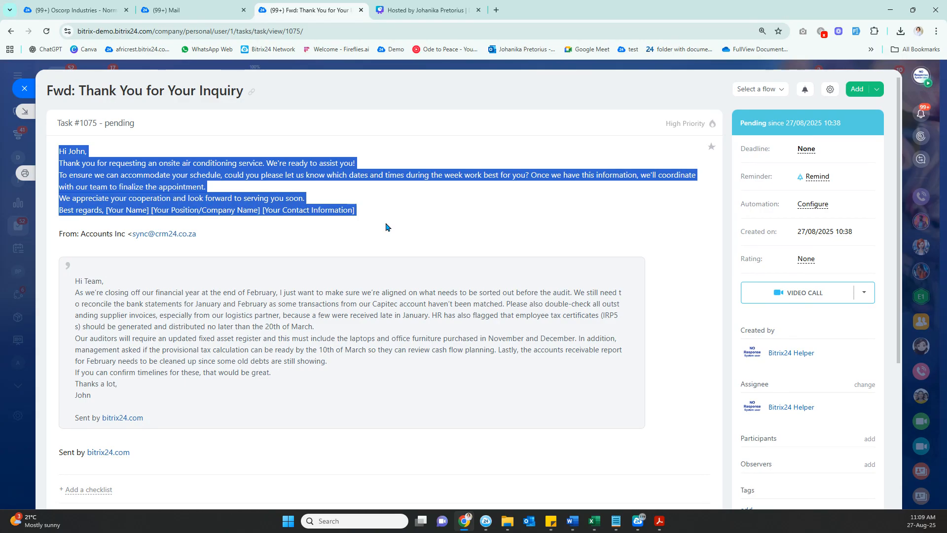
scroll(395, 223, down, 4)
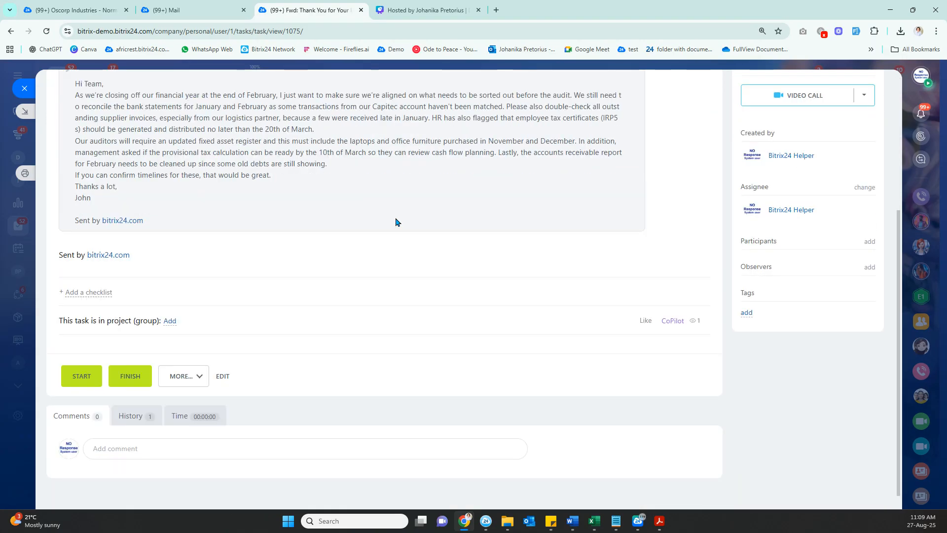
scroll(396, 222, up, 3)
scroll(396, 222, down, 1)
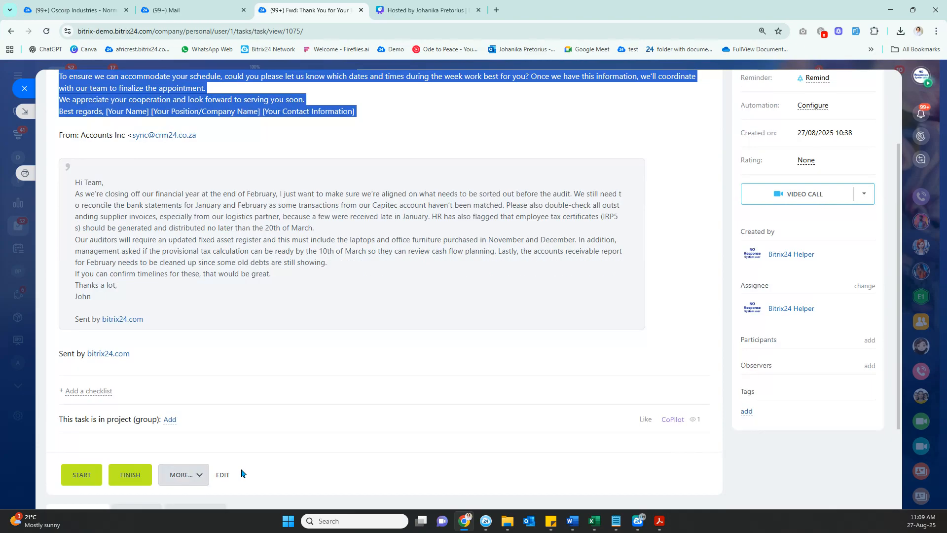
click(223, 475)
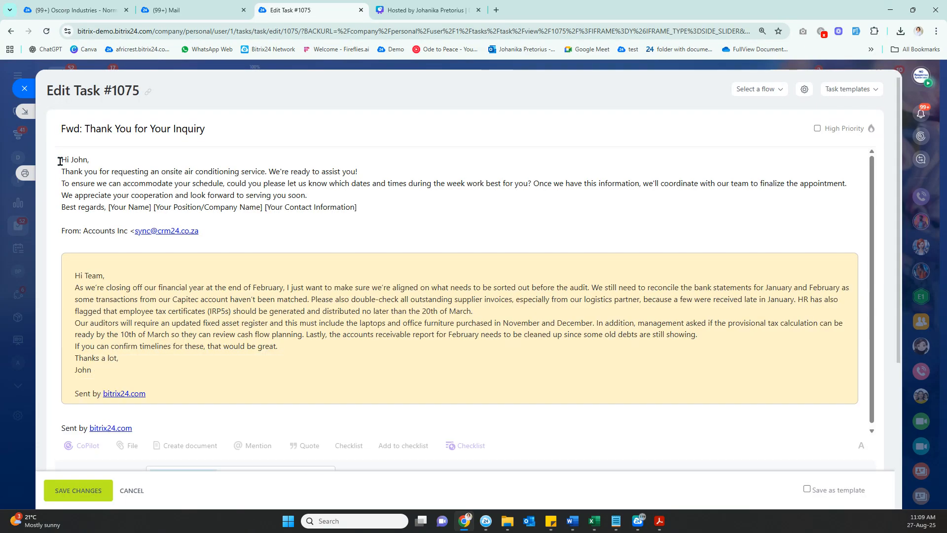
drag(60, 159, 378, 207)
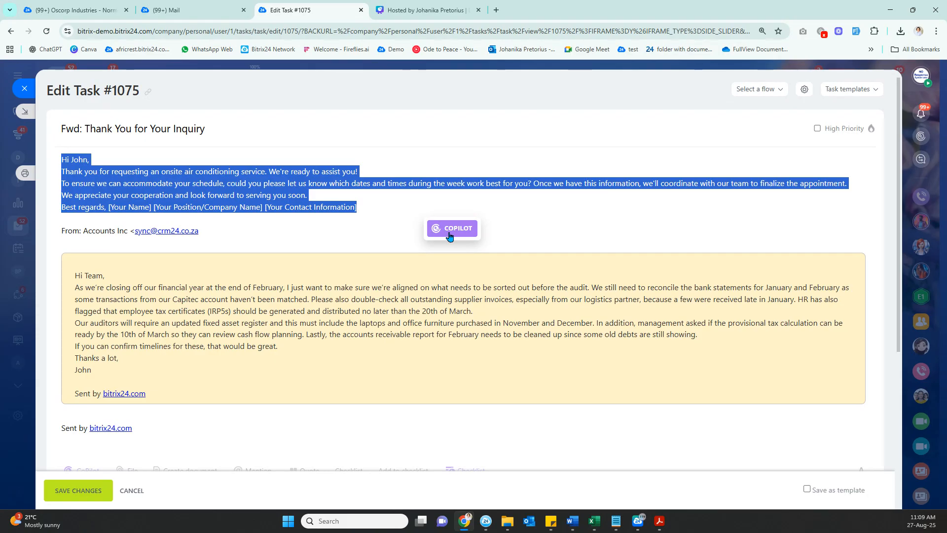
key(BackSpace)
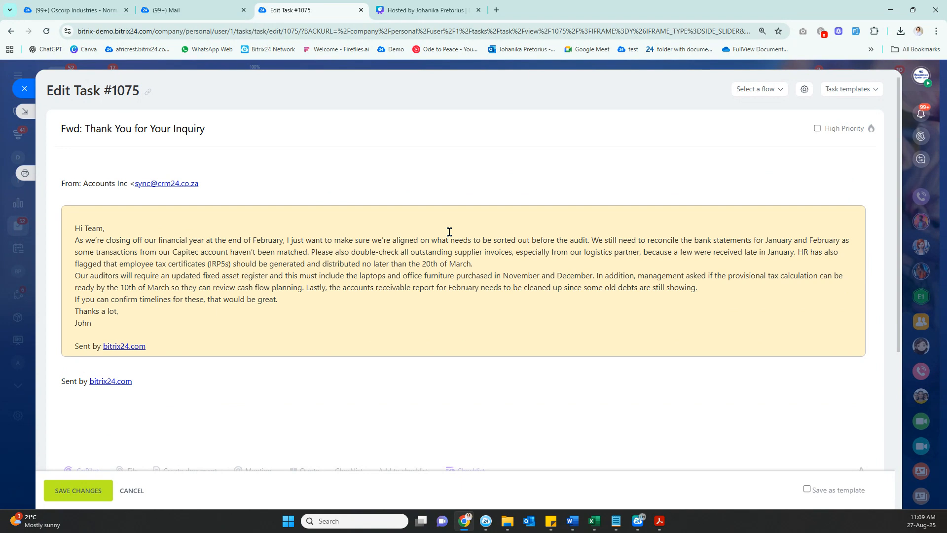
key(ctrl+z)
Use CoPilot to create a checklist from the air conditioning reply text in the description, replacing the selected text with the result.
drag(358, 207, 40, 145)
click(452, 228)
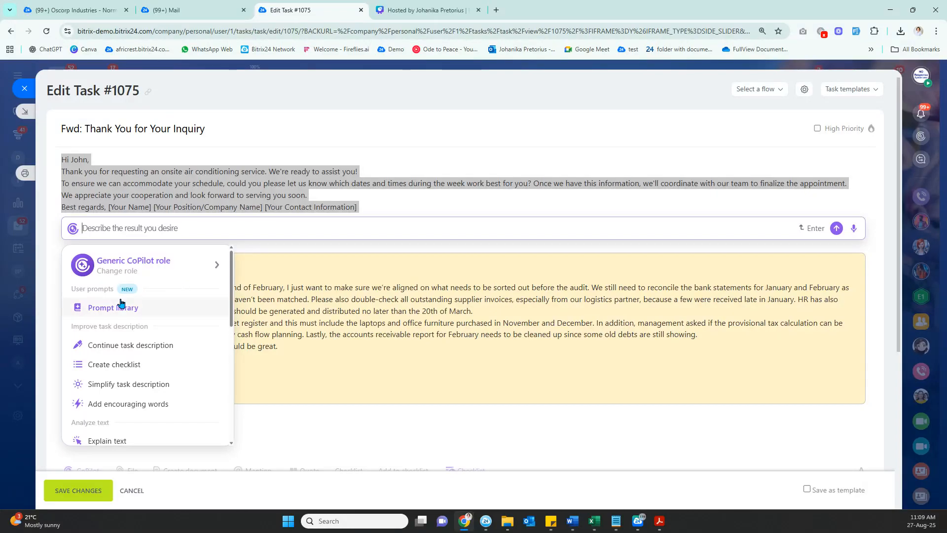
click(113, 371)
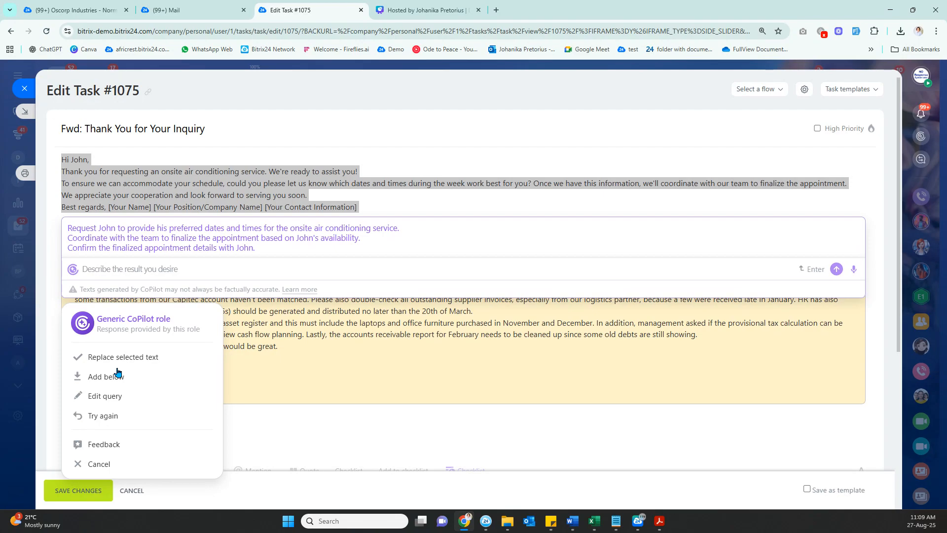
click(113, 363)
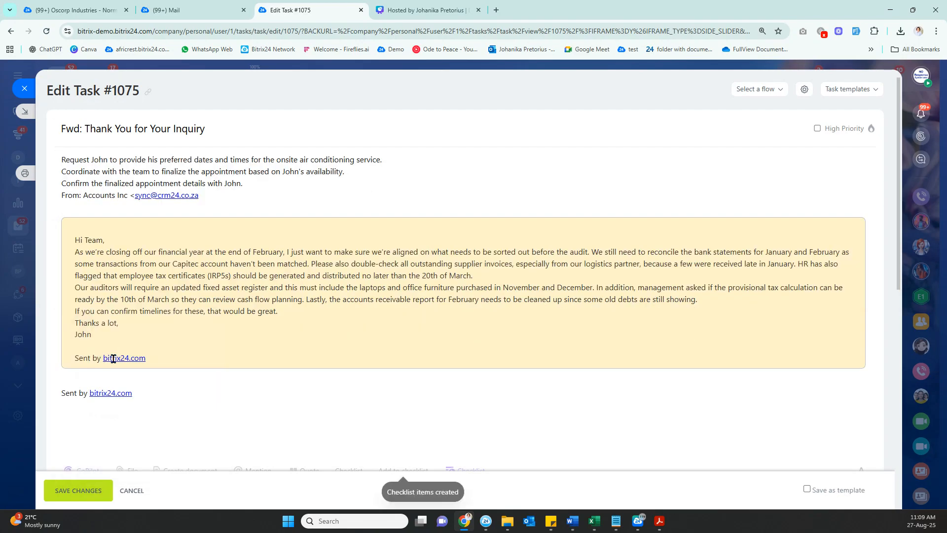
scroll(310, 319, down, 1)
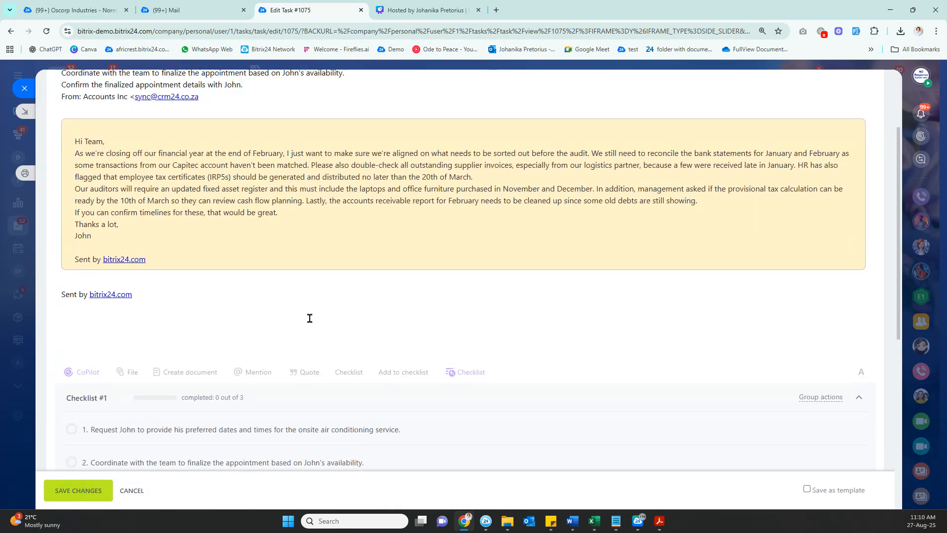
Review the CoPilot checklist and description of the task "Fwd: Thank You for Your Inquiry", and close the task editor without saving.
scroll(310, 318, down, 3)
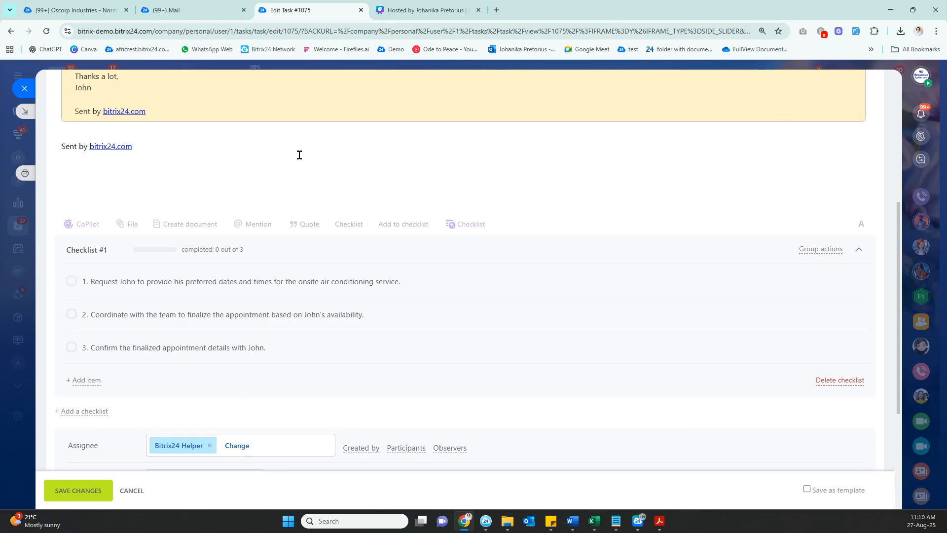
scroll(233, 294, up, 5)
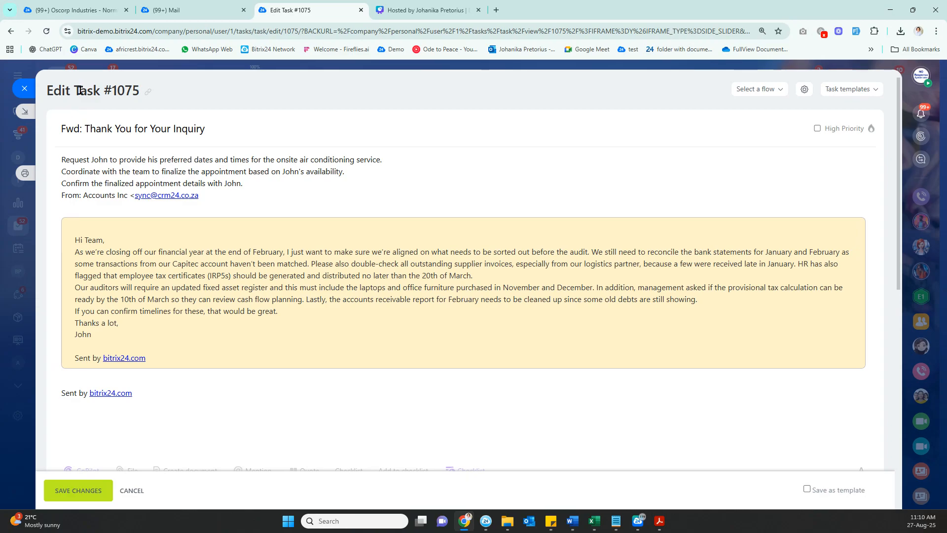
click(24, 91)
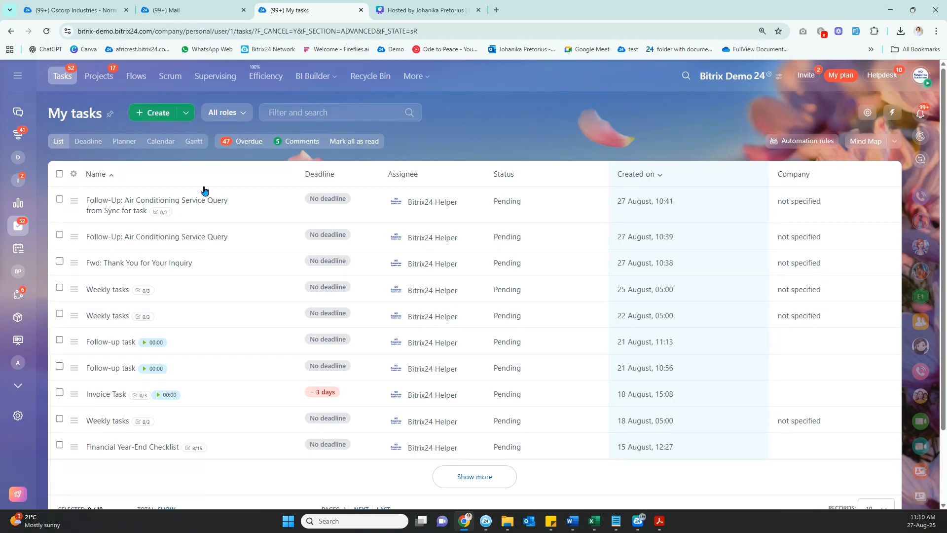
Create a quick task named "Do the payroll" with a deadline of 30 August at 19:00.
click(153, 119)
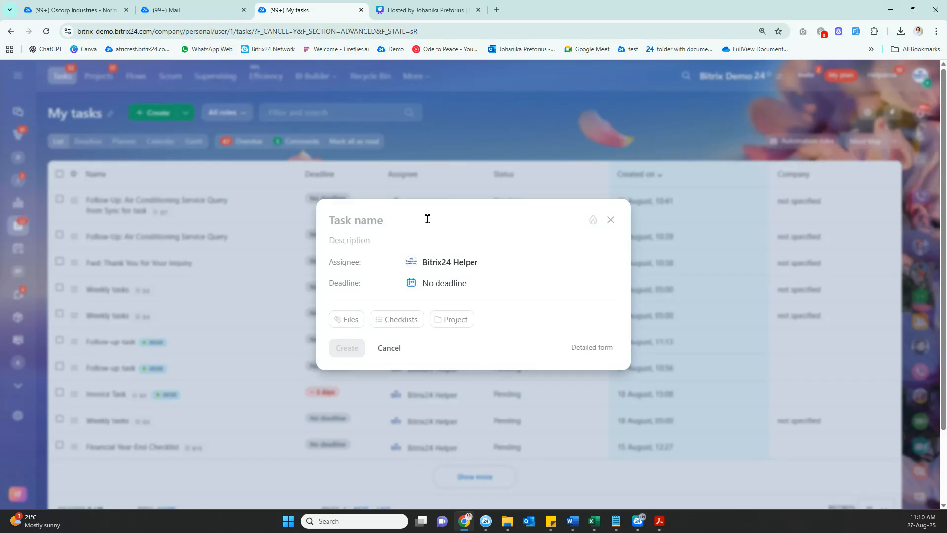
text(Do the payroll)
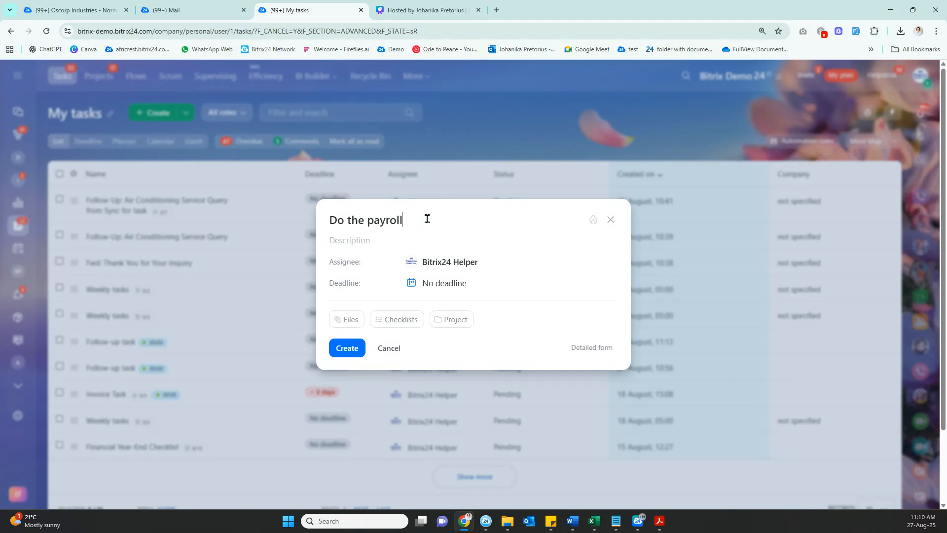
click(427, 283)
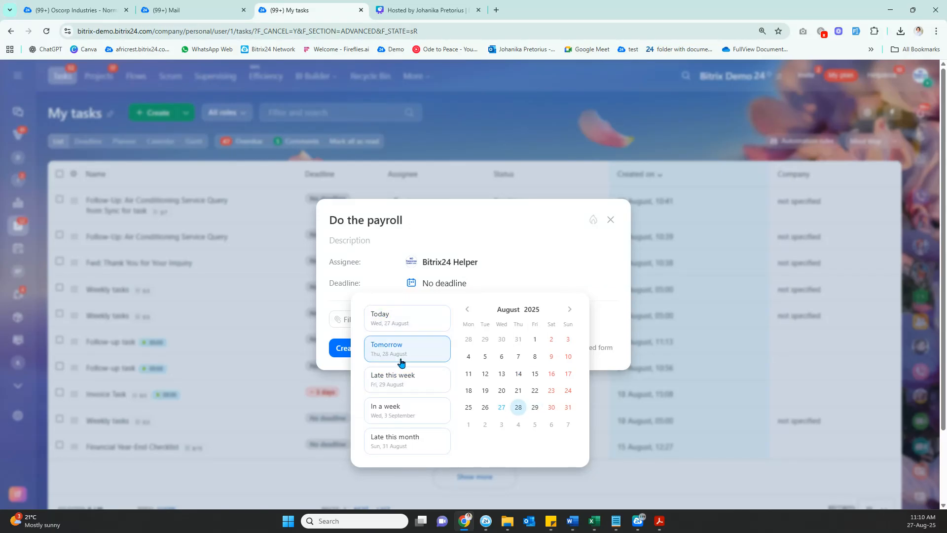
click(518, 391)
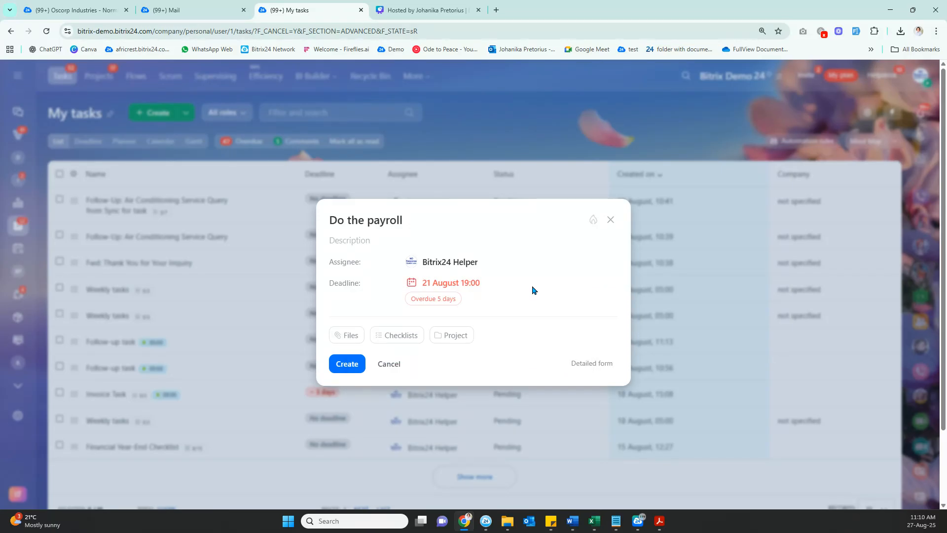
click(457, 284)
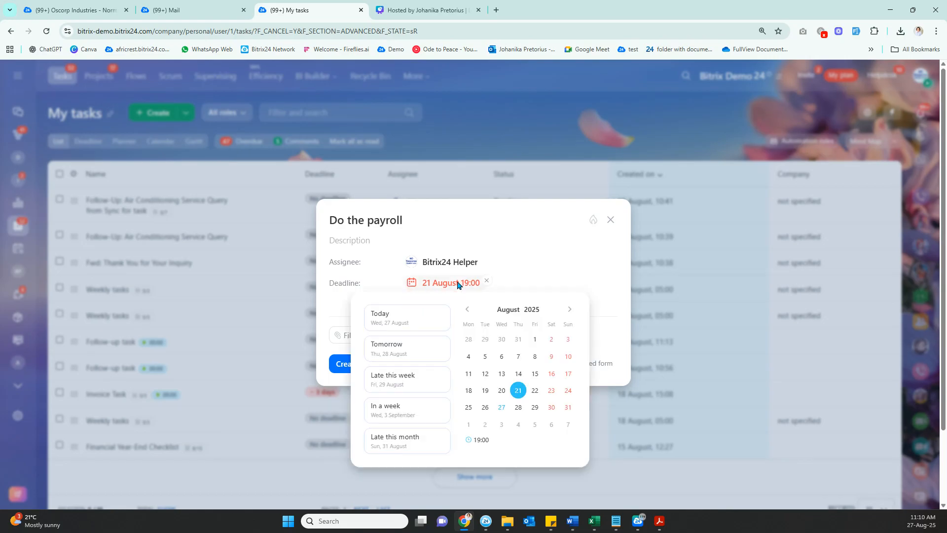
click(549, 408)
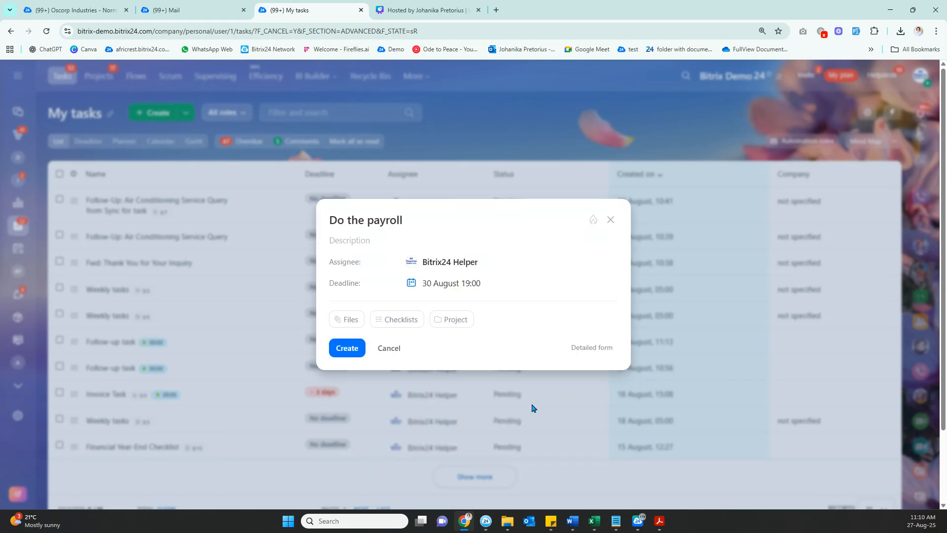
click(345, 349)
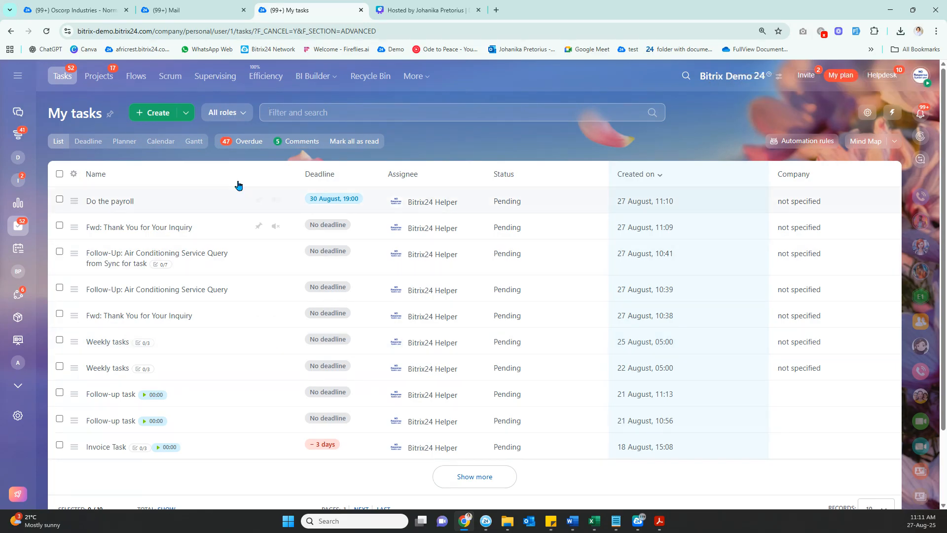
Open the detailed form for a new task to look over its fields, and close it without adding a task.
click(153, 112)
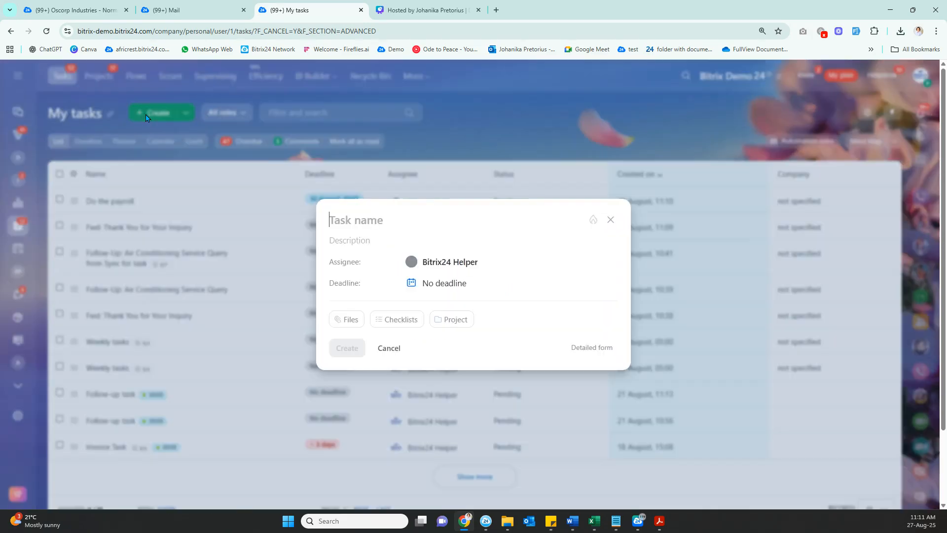
click(598, 348)
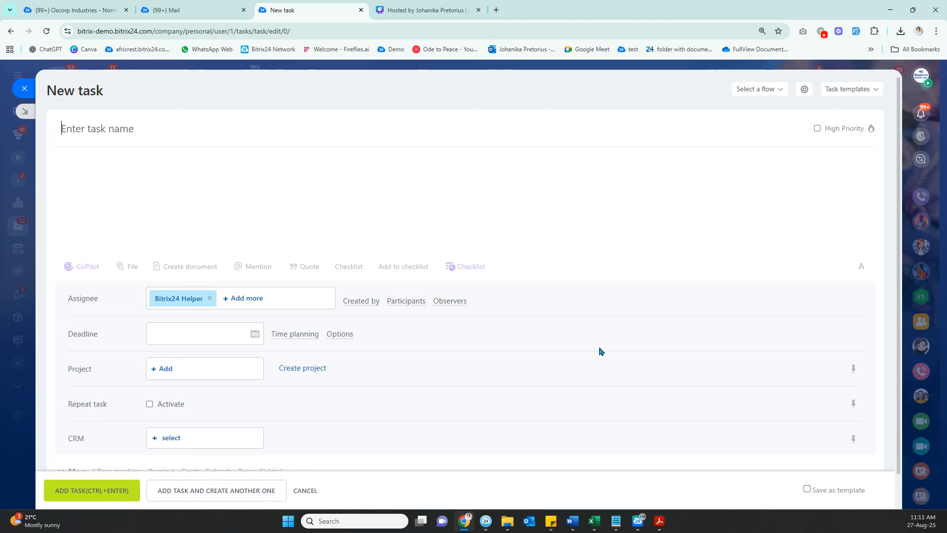
click(24, 92)
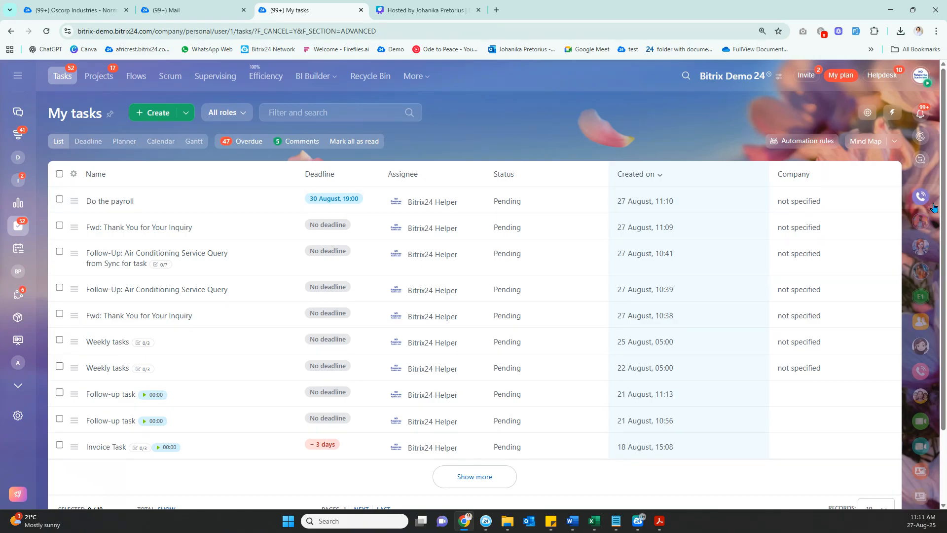
click(922, 347)
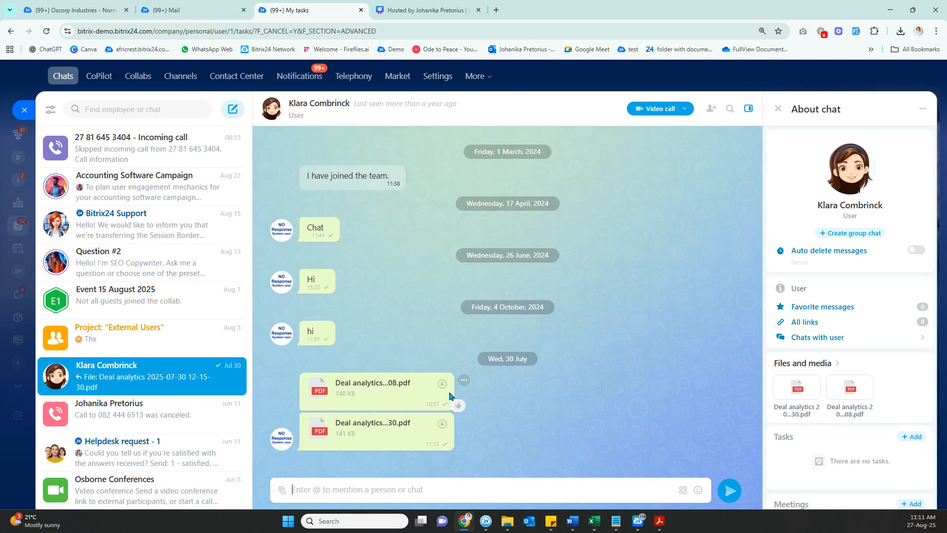
click(463, 380)
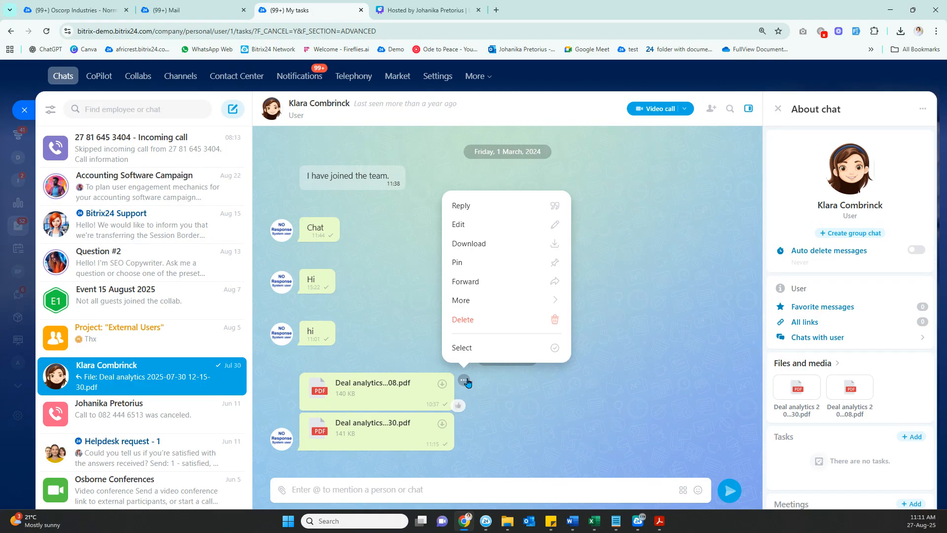
mouse_move(517, 302)
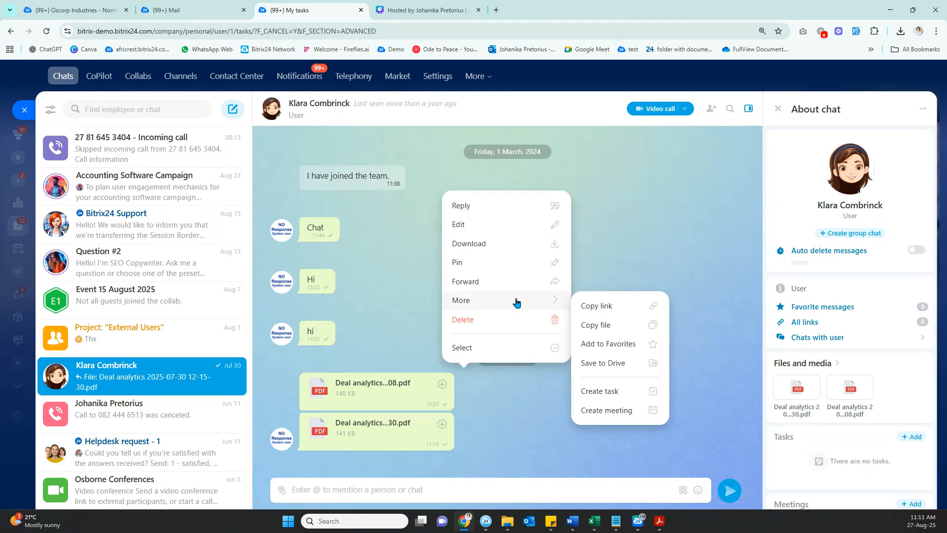
click(611, 391)
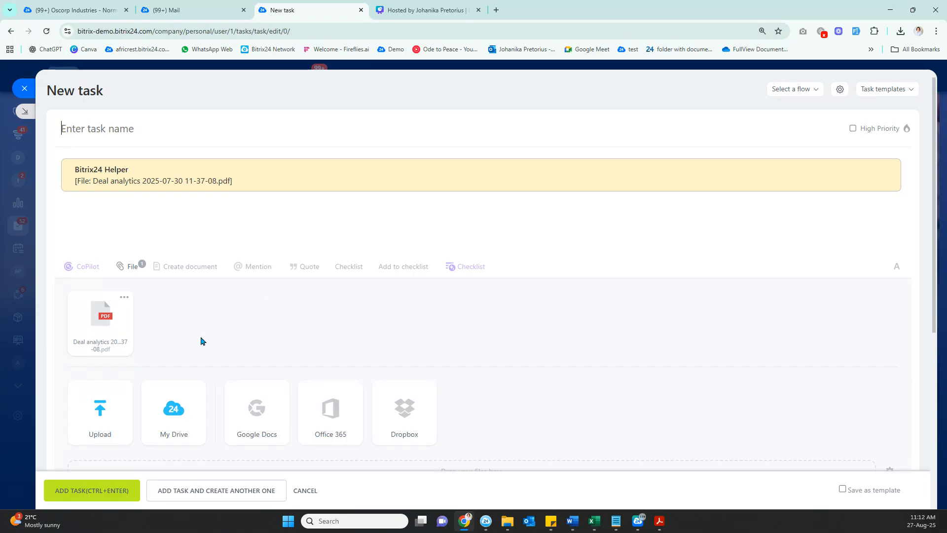
text(R)
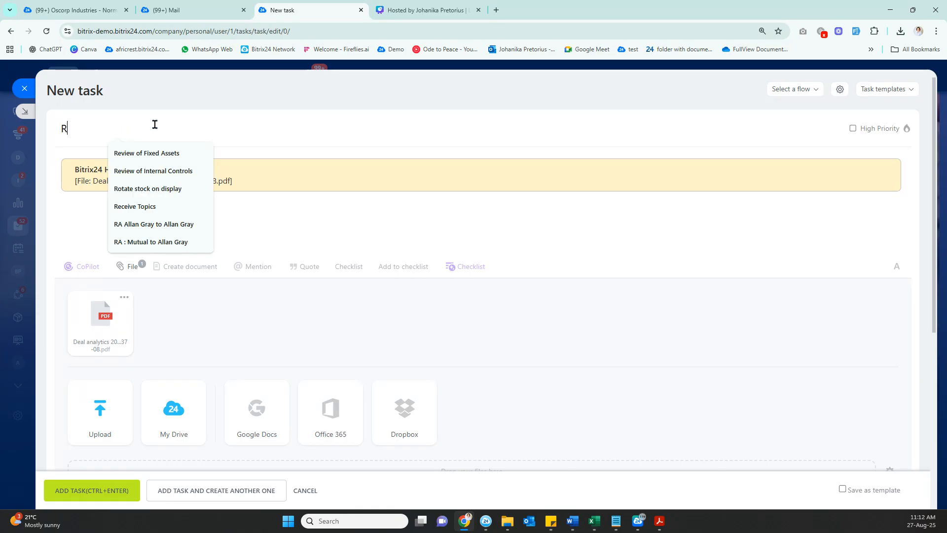
text(eview documents)
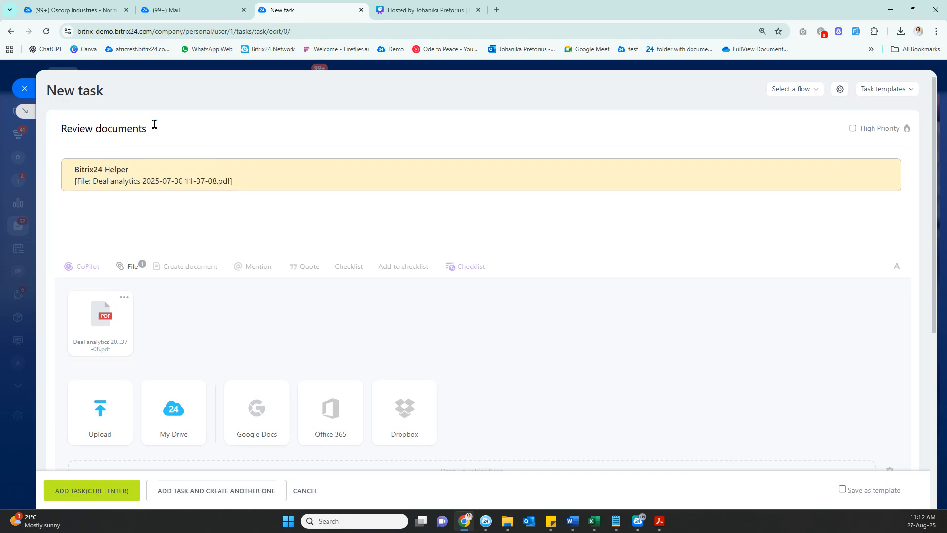
Replace Bitrix24 Helper as the assignee of the "Review documents" task with the colleague from the chat.
scroll(207, 241, down, 4)
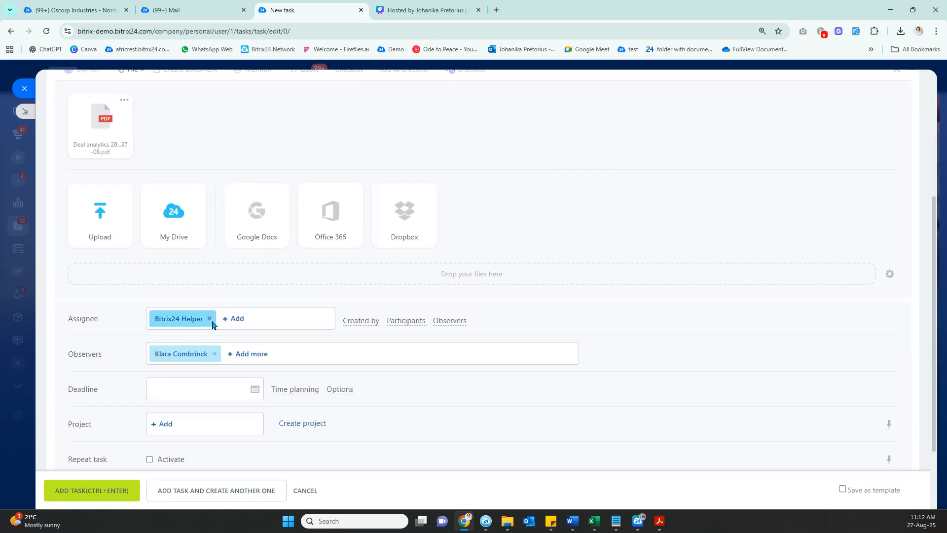
click(209, 319)
click(206, 157)
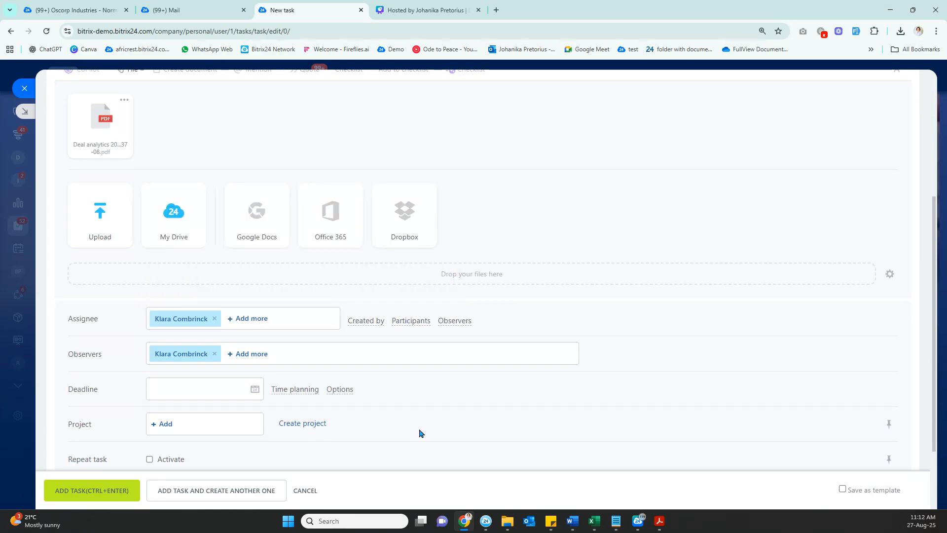
Add the "Review documents" task with a deadline of 01/09/2025 09:00 and close the chat to return to the task list.
scroll(422, 429, down, 2)
click(239, 297)
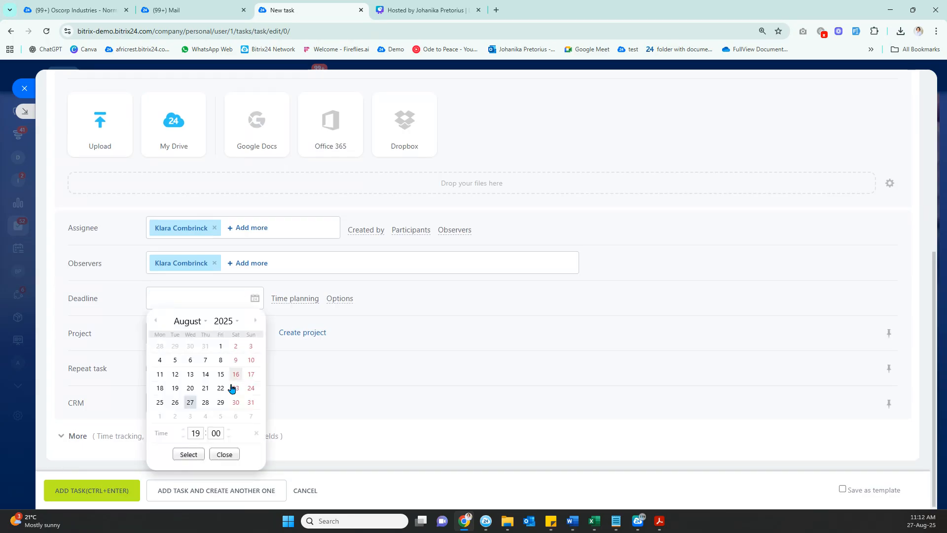
click(184, 454)
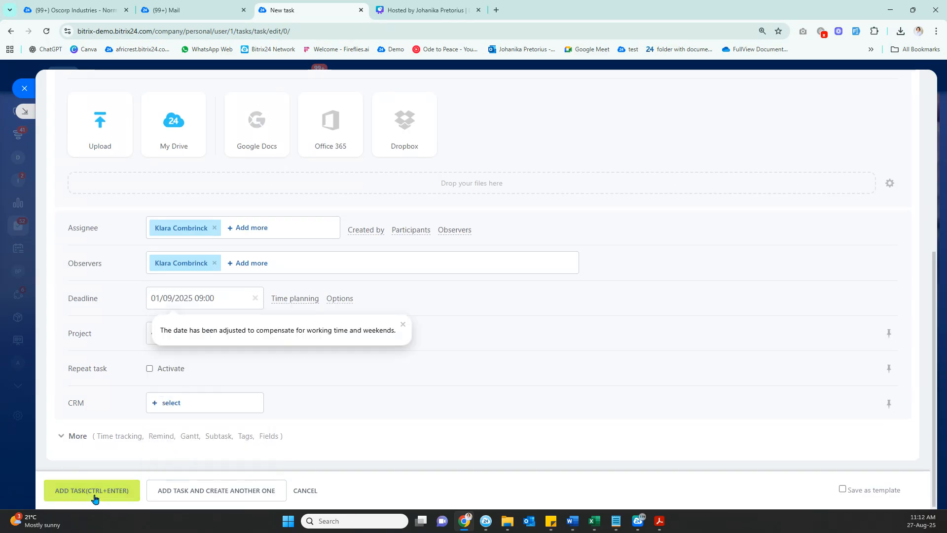
click(92, 490)
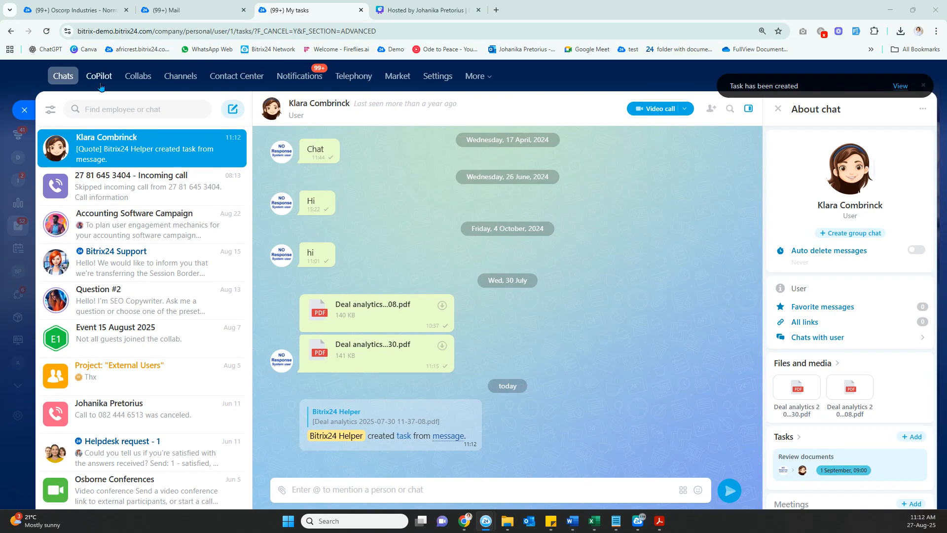
click(27, 111)
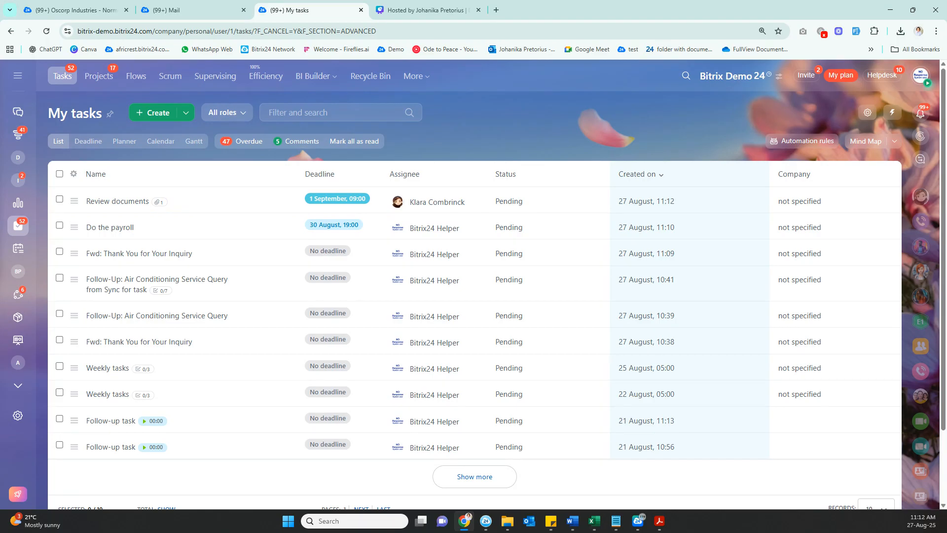
Start a new task in the detailed form and name it "Setup board meeting".
click(145, 119)
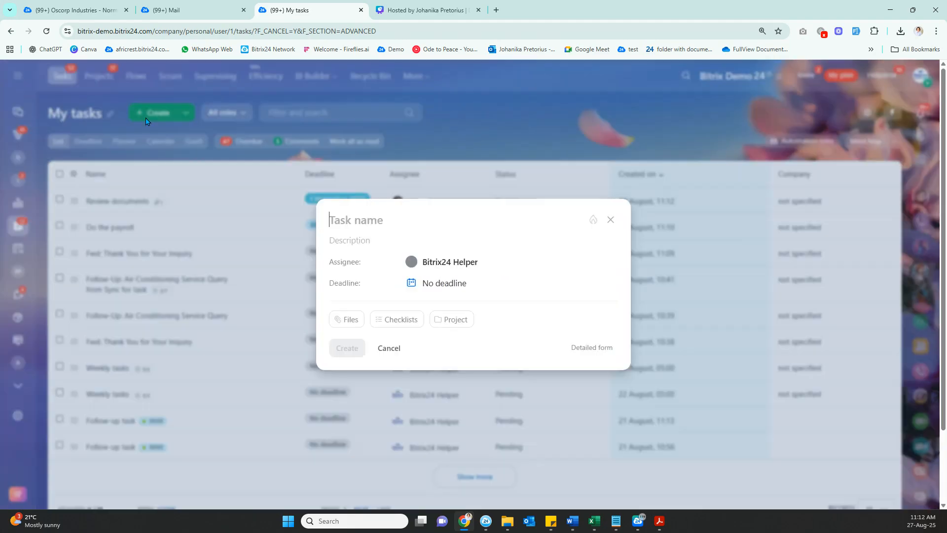
click(591, 347)
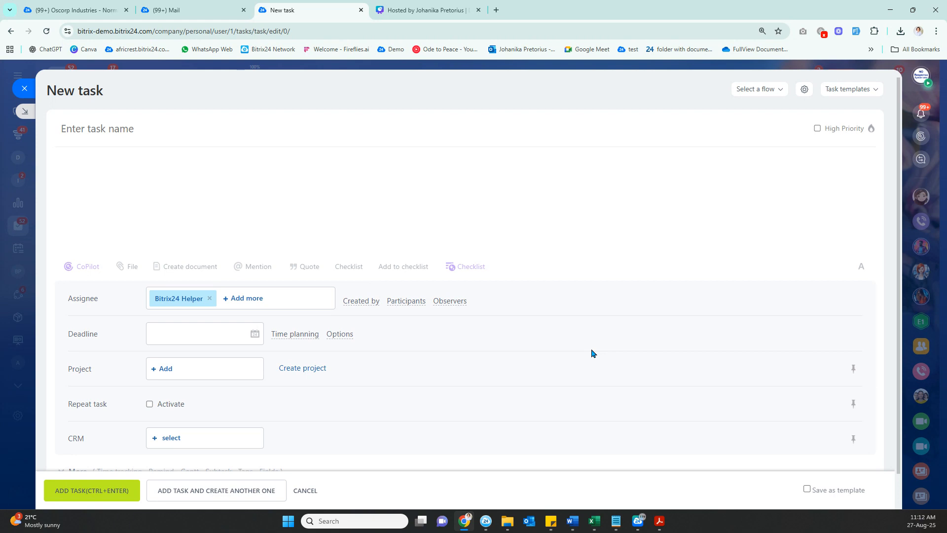
click(170, 126)
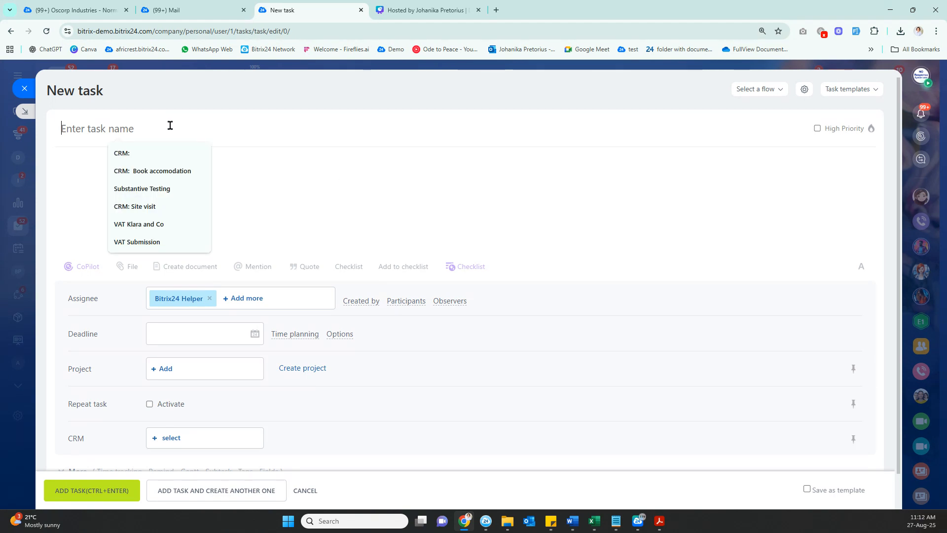
text(Setup bpd)
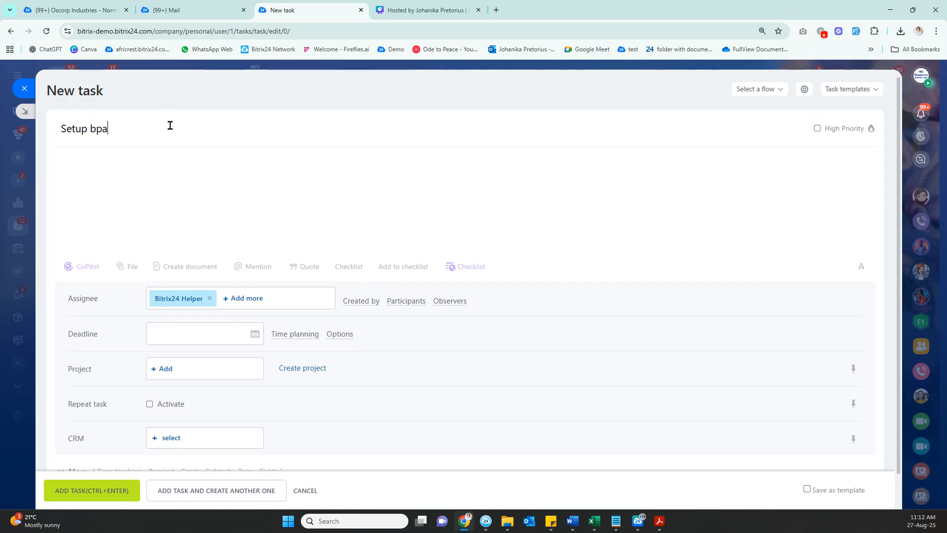
key(BackSpace)
key(BackSpace)
text(oard meeting)
drag(181, 134, 59, 137)
Fill the task description with the copied paragraph on the auditors' fixed asset register, the provisional tax calculation and the February accounts receivable report.
click(116, 172)
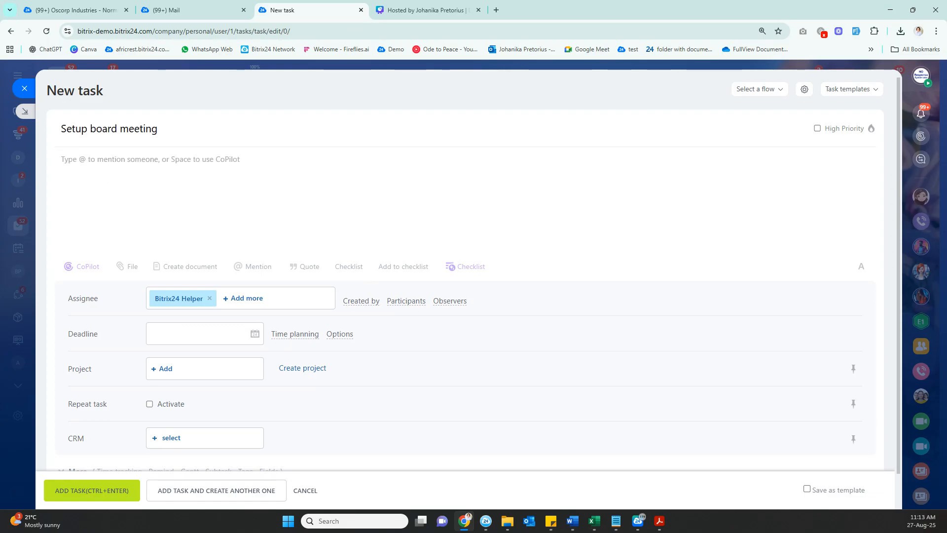
key(alt+Tab)
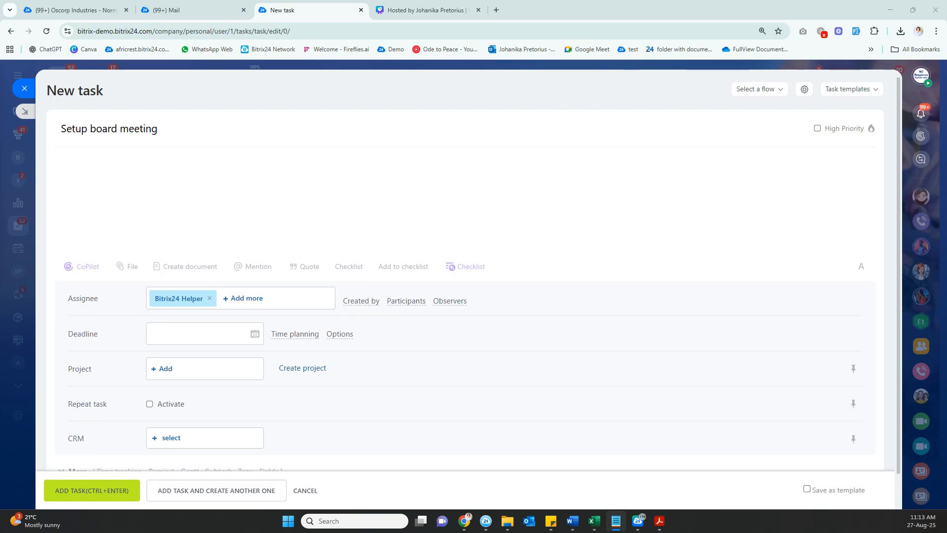
click(205, 163)
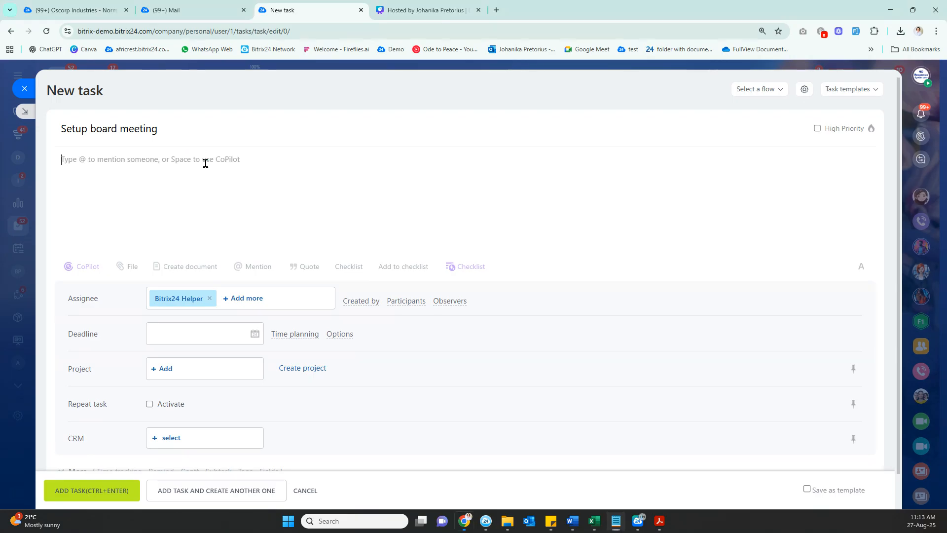
text(Our auditors will require an updated fixed asset register and this must include the laptops and office furniture purchased in November and December. In addition, management asked if the provisional tax calculation can be ready by the 10th of March so they can review cash flow planning. Lastly, the accounts receivable report for February needs to be cleaned up since some old debts are still showing.)
Extend the task name to "Setup board meeting for audit".
click(176, 128)
text(for audito)
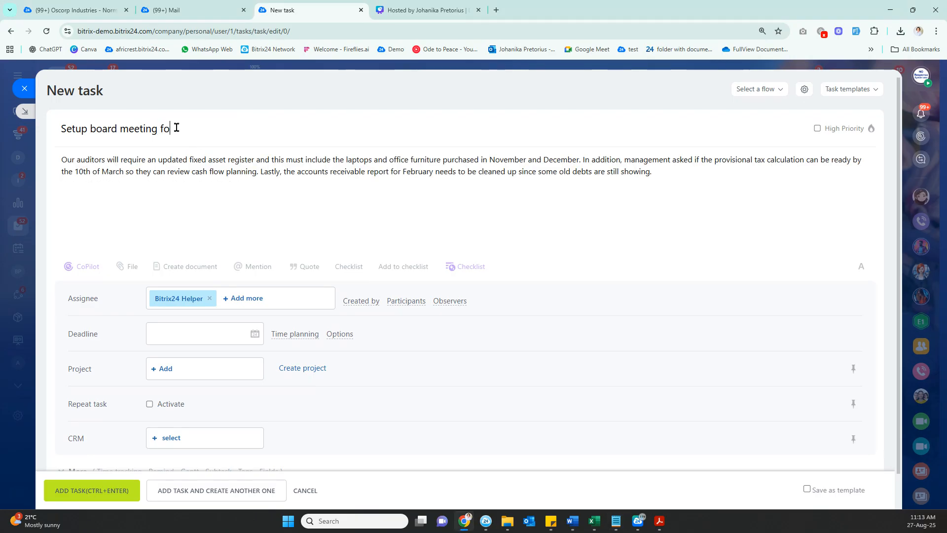
key(BackSpace)
key(BackSpace)
key(BackSpace)
key(BackSpace)
text(dit)
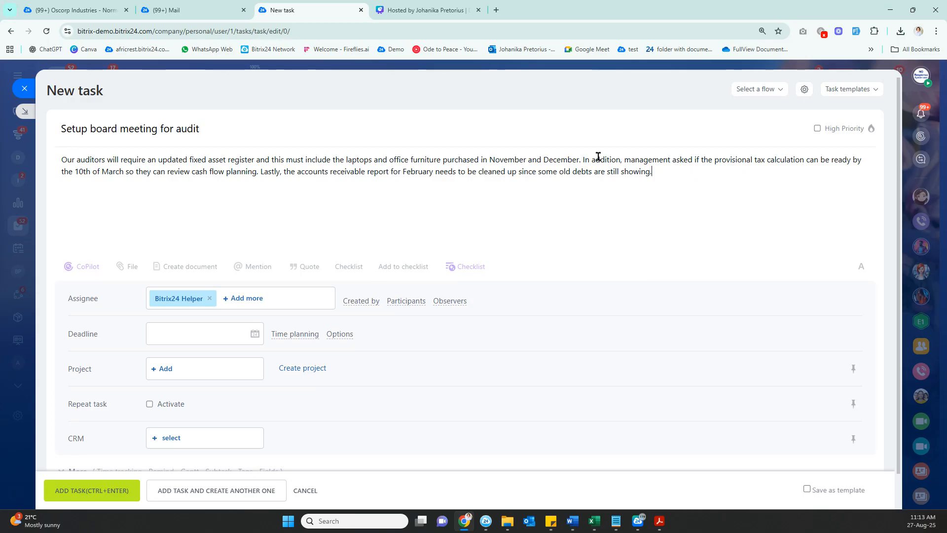
scroll(313, 158, down, 1)
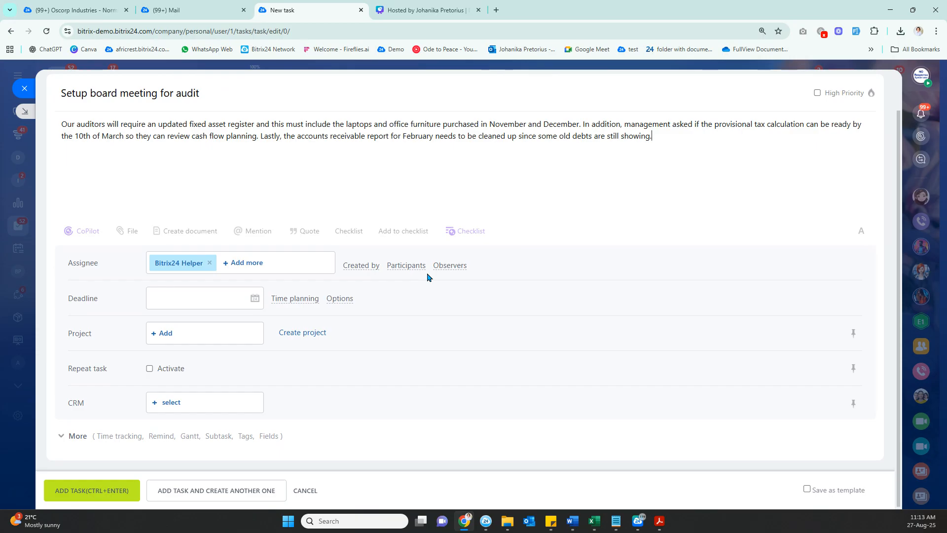
drag(101, 267, 75, 265)
click(64, 267)
double_click(69, 263)
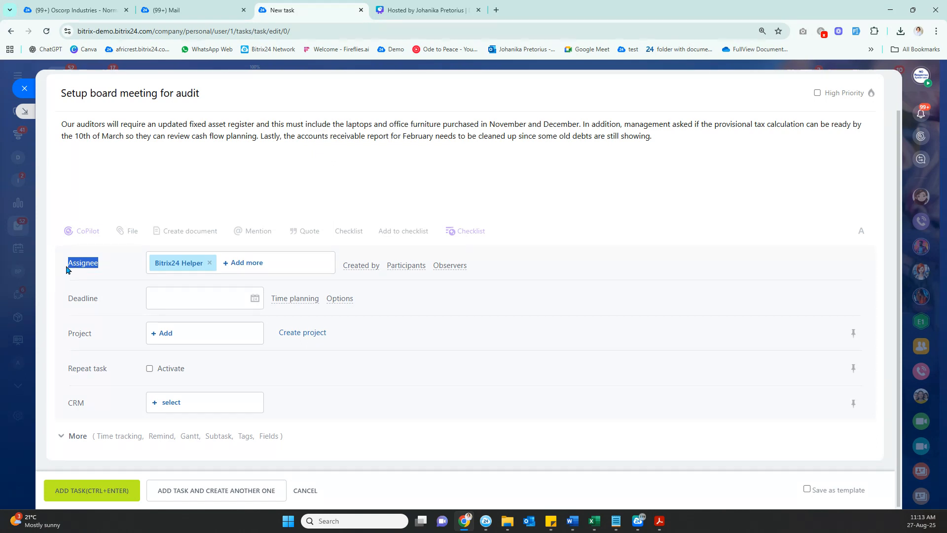
Try adding two more colleagues as task assignees, and remove both of them again.
click(257, 265)
click(247, 366)
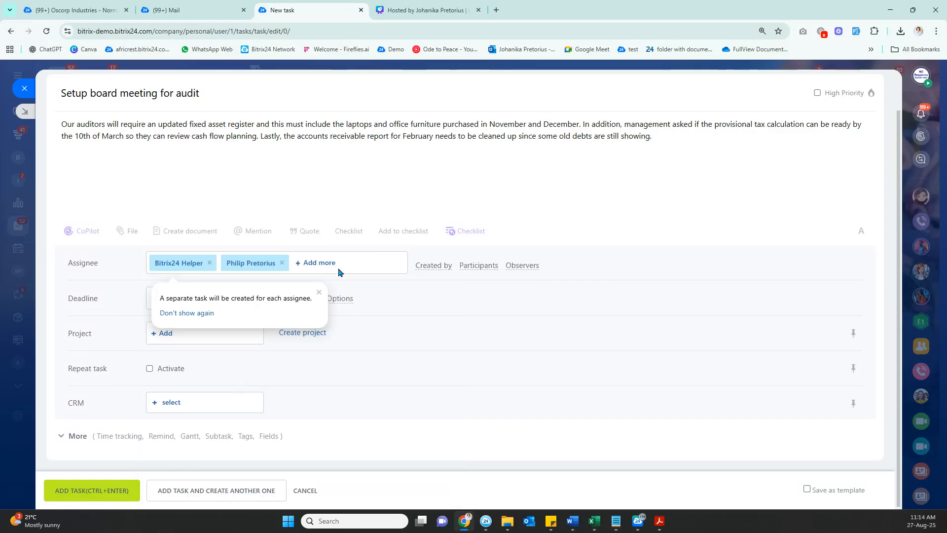
click(318, 263)
click(248, 434)
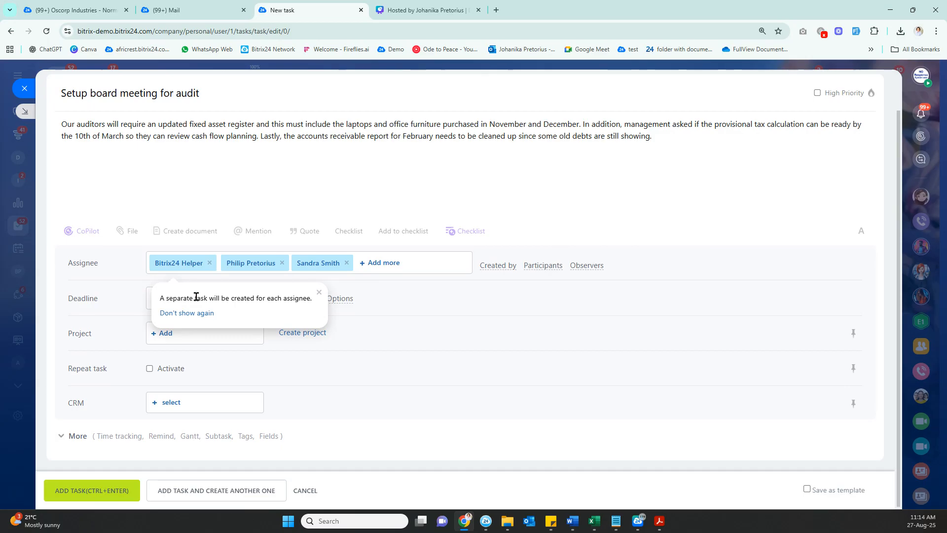
click(281, 263)
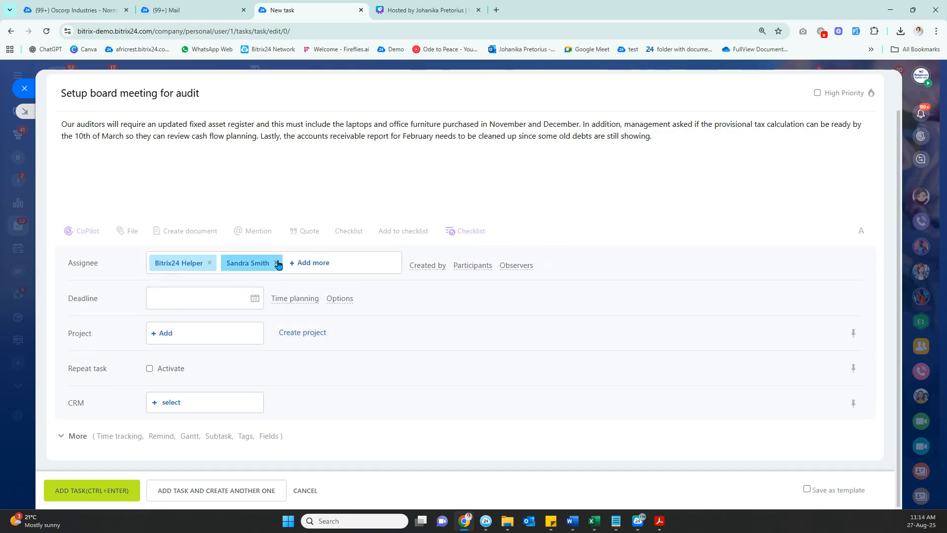
click(277, 263)
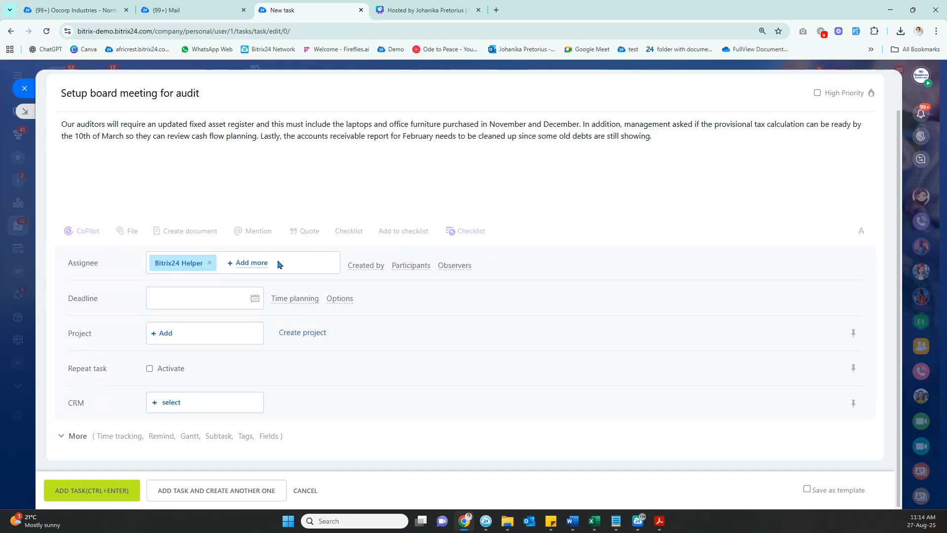
Show the Participants and Observers fields in the task form and add three colleagues as participants.
click(401, 267)
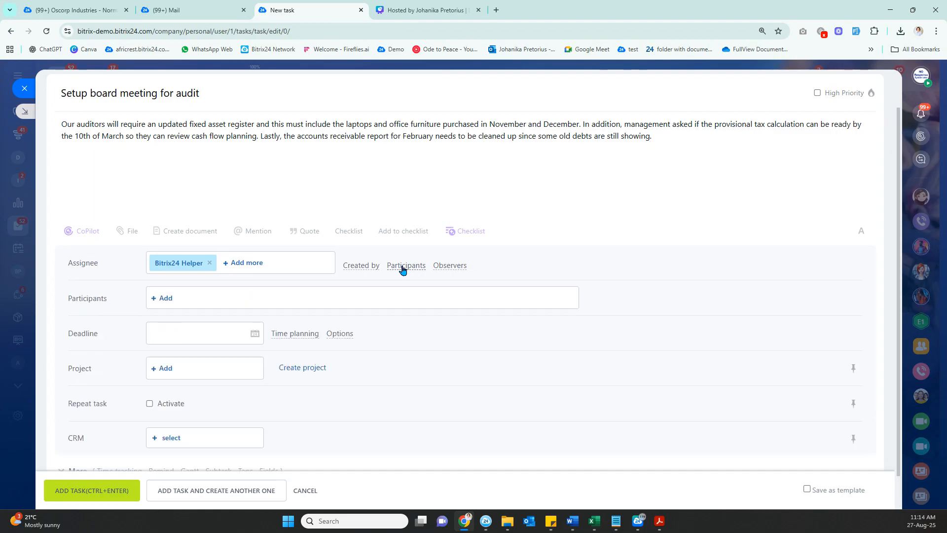
click(449, 267)
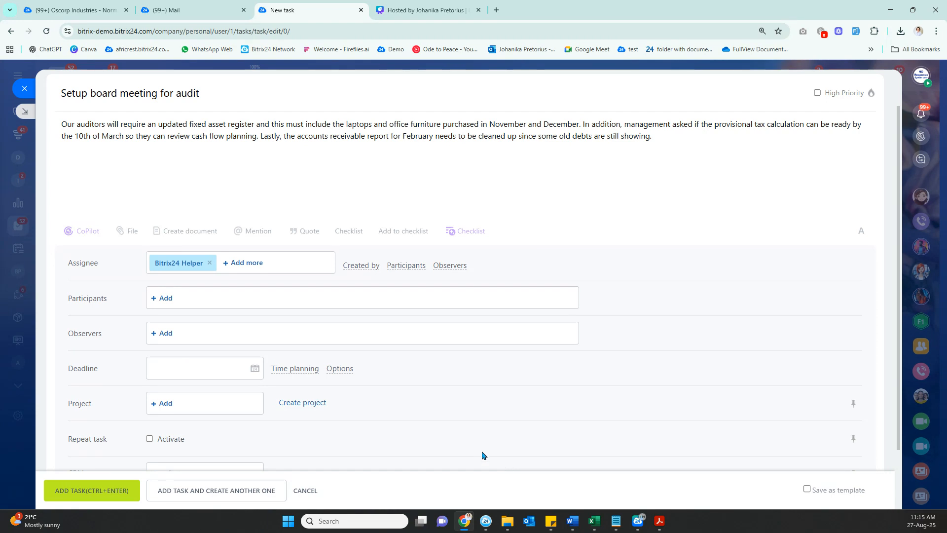
click(408, 268)
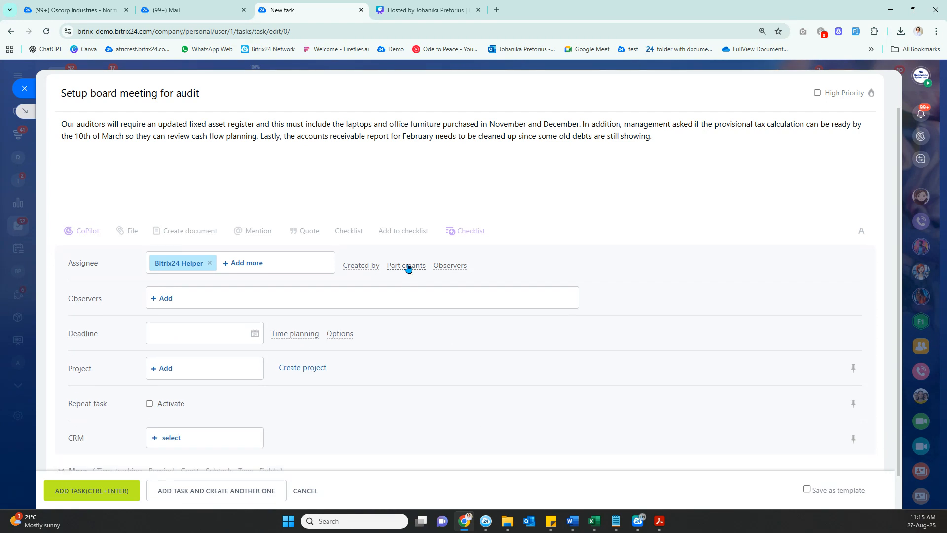
click(407, 267)
click(163, 301)
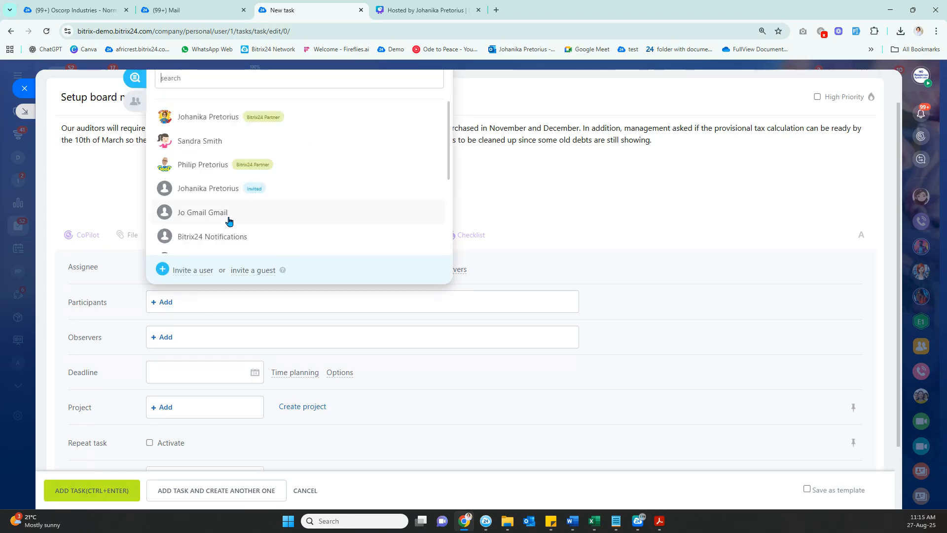
click(230, 165)
click(230, 142)
click(232, 117)
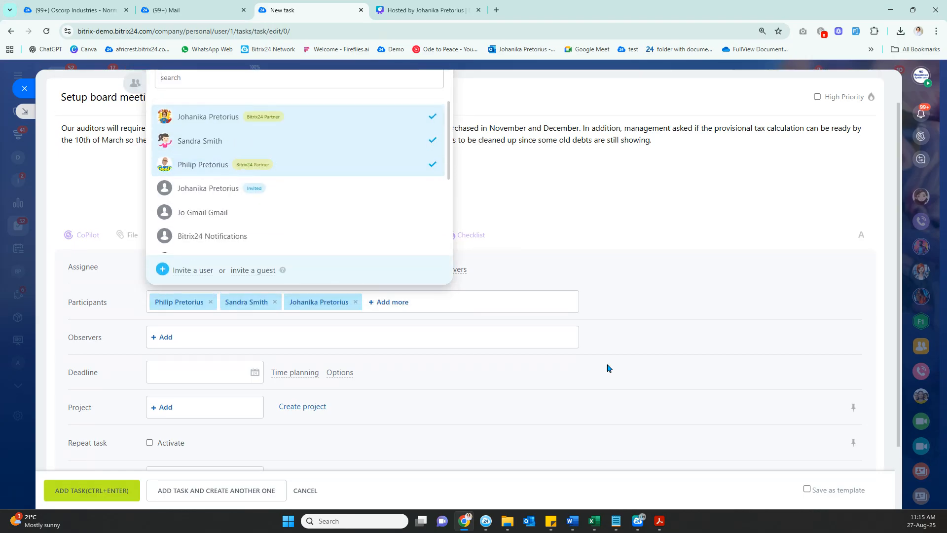
click(660, 325)
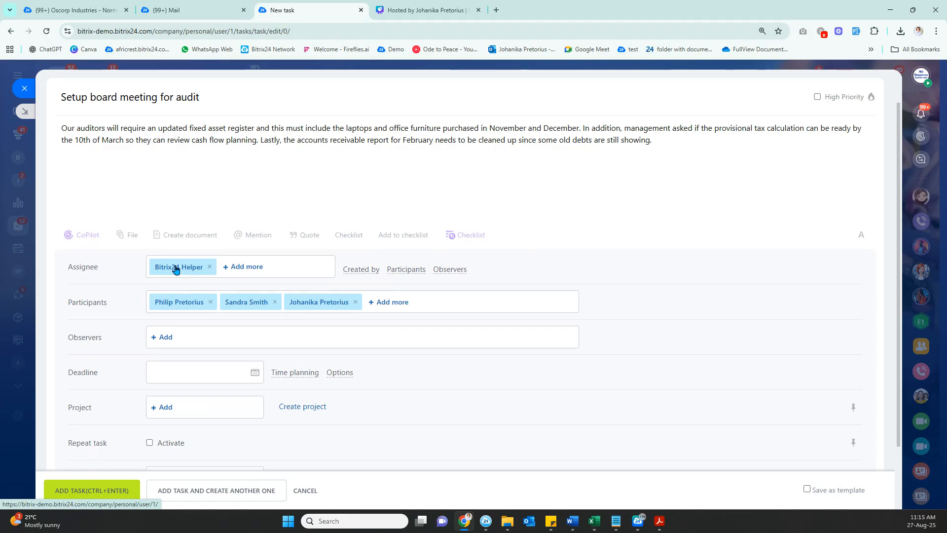
Add the colleague marked as invited to the task as an observer.
click(165, 341)
scroll(243, 238, down, 2)
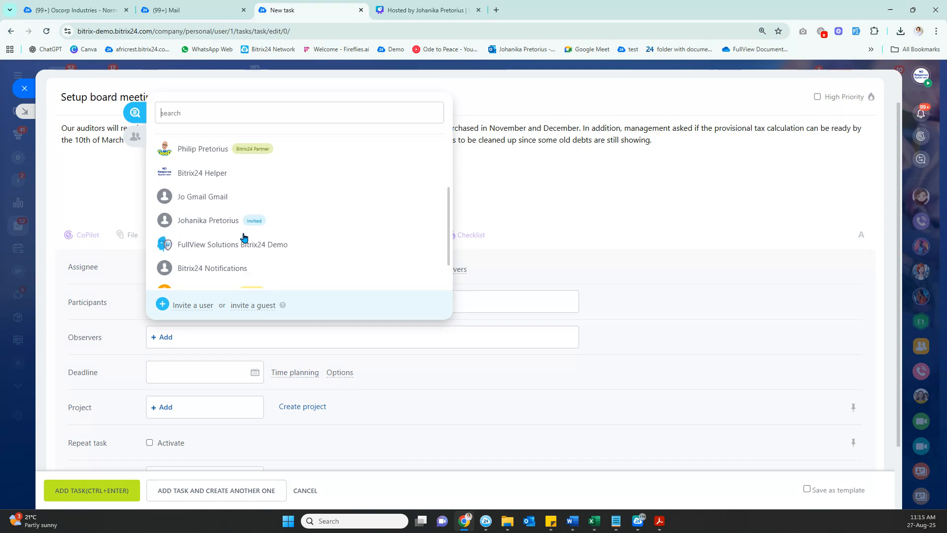
scroll(215, 280, down, 1)
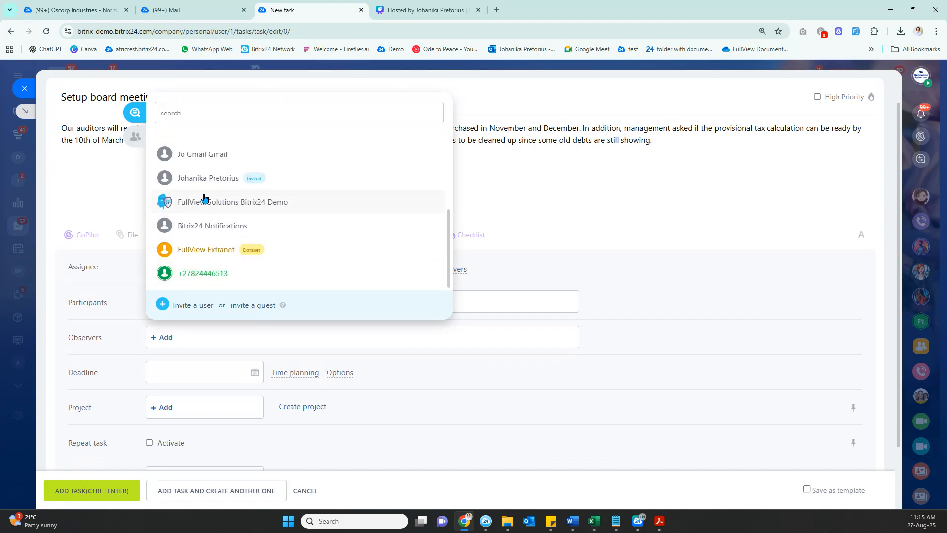
click(205, 179)
click(463, 408)
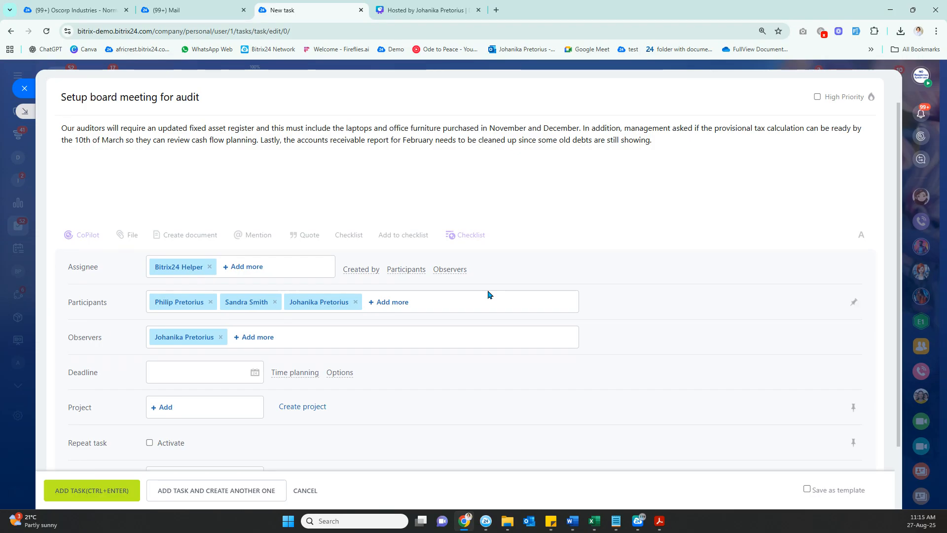
Show the Created by field and replace the task creator with another colleague.
click(370, 271)
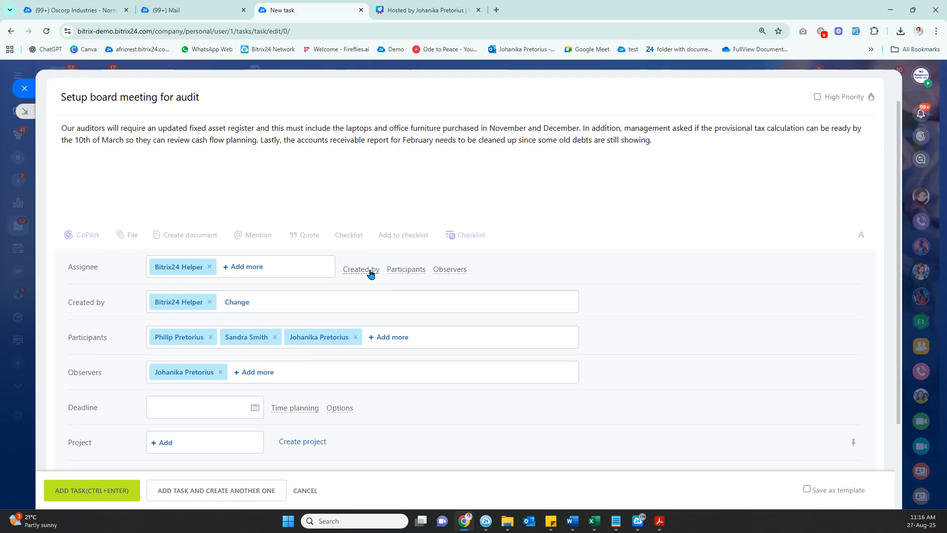
click(209, 306)
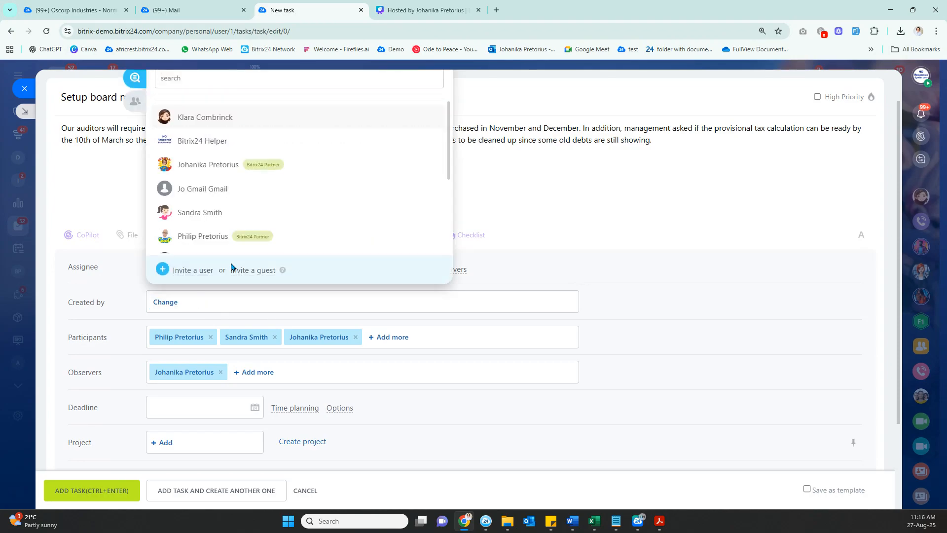
click(225, 213)
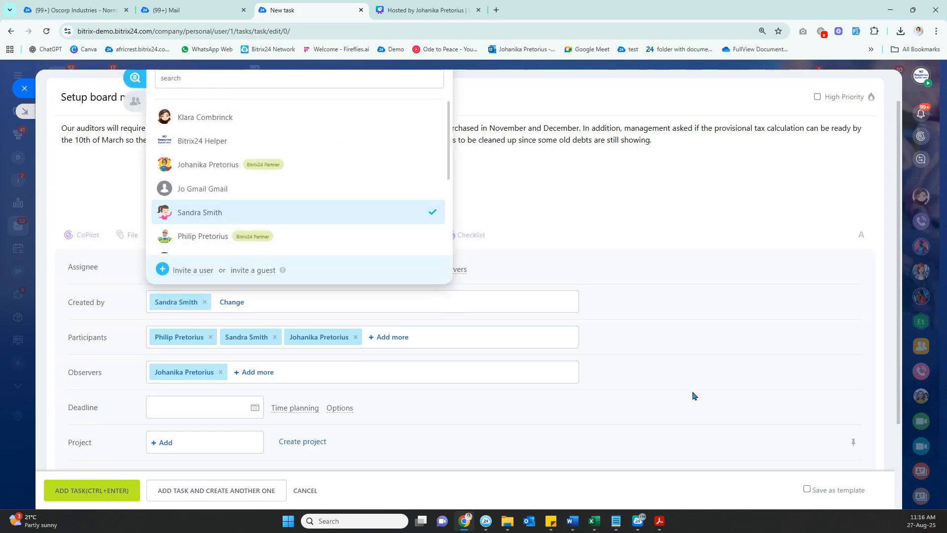
click(649, 395)
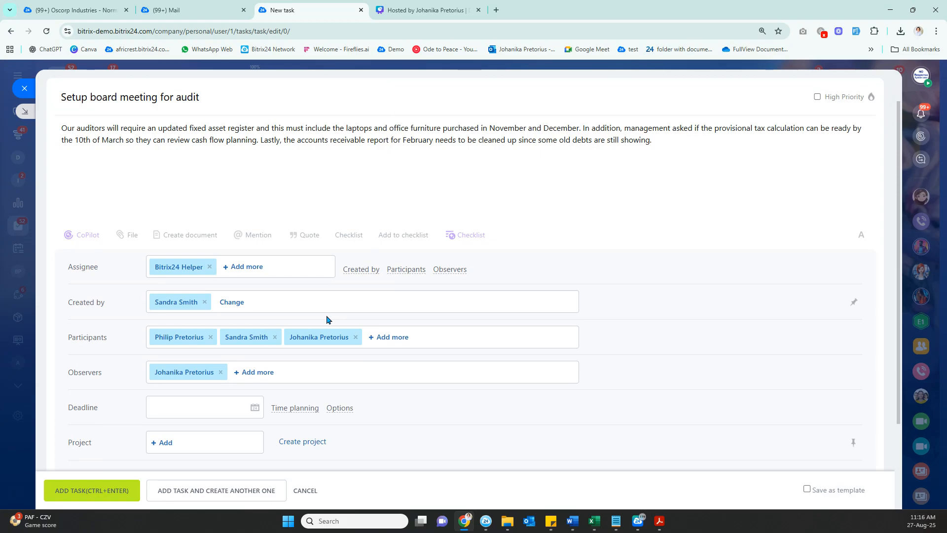
Link the task to the company Adcock Ingram as its CRM item.
scroll(327, 320, down, 2)
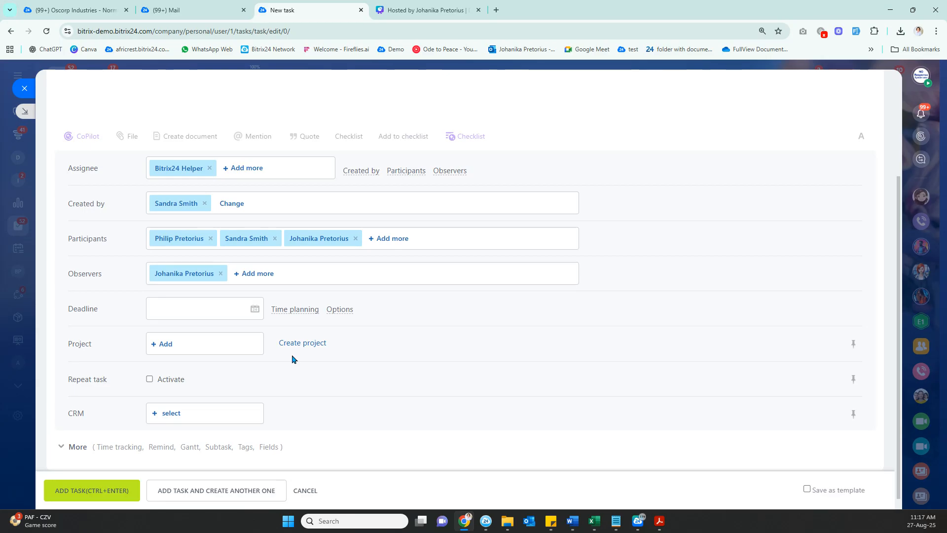
click(177, 418)
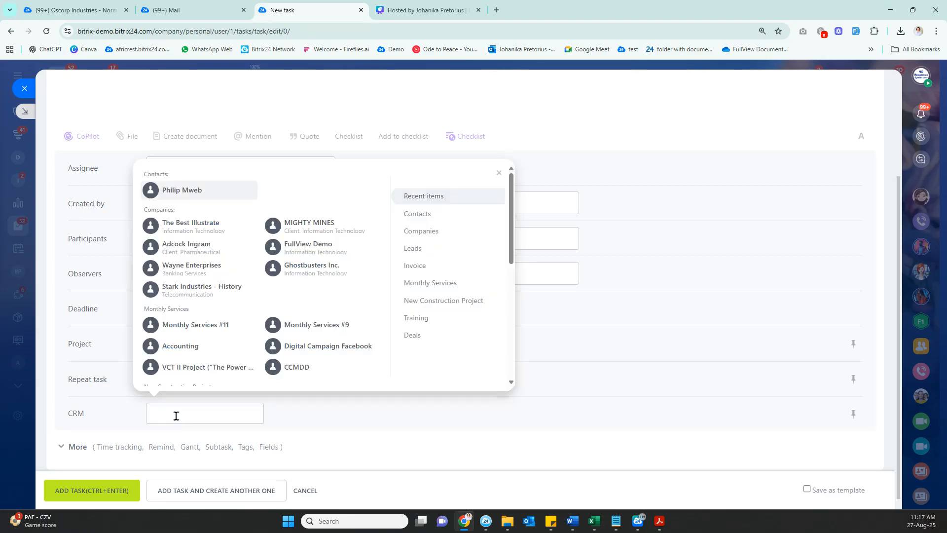
click(212, 253)
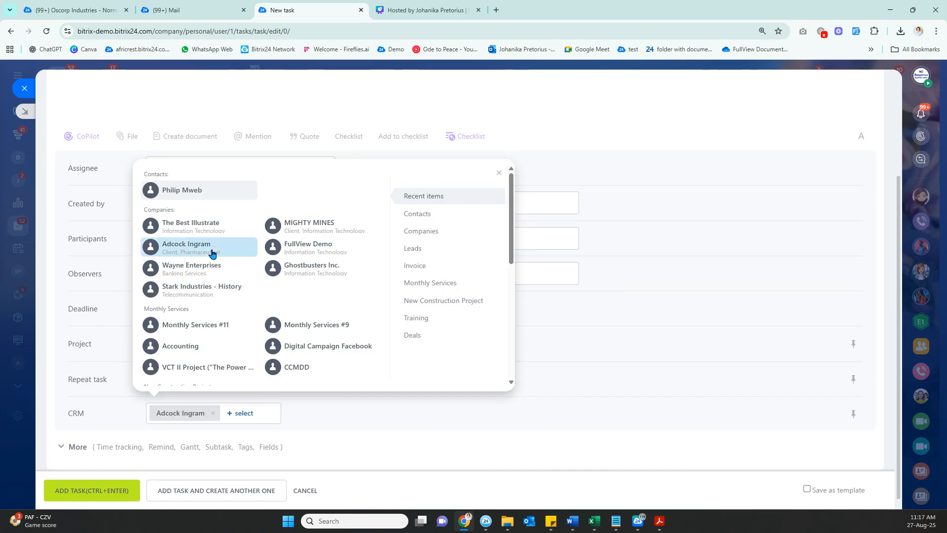
click(337, 438)
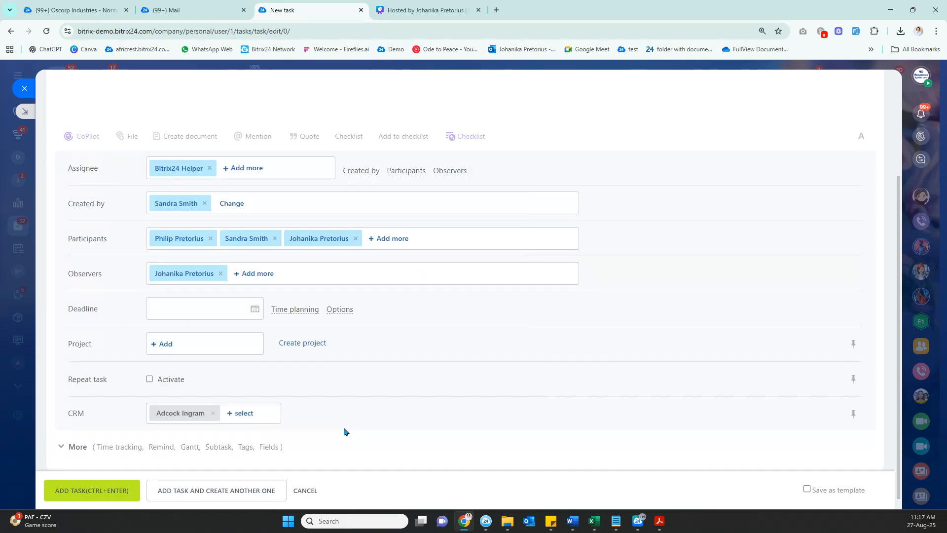
Set the task deadline to 05/09/2025 09:00 and add the task.
click(217, 309)
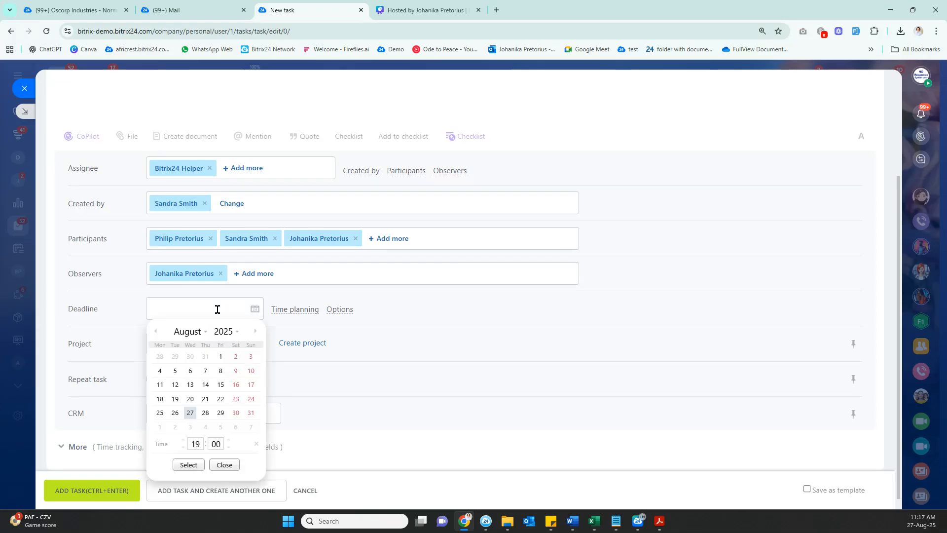
click(221, 428)
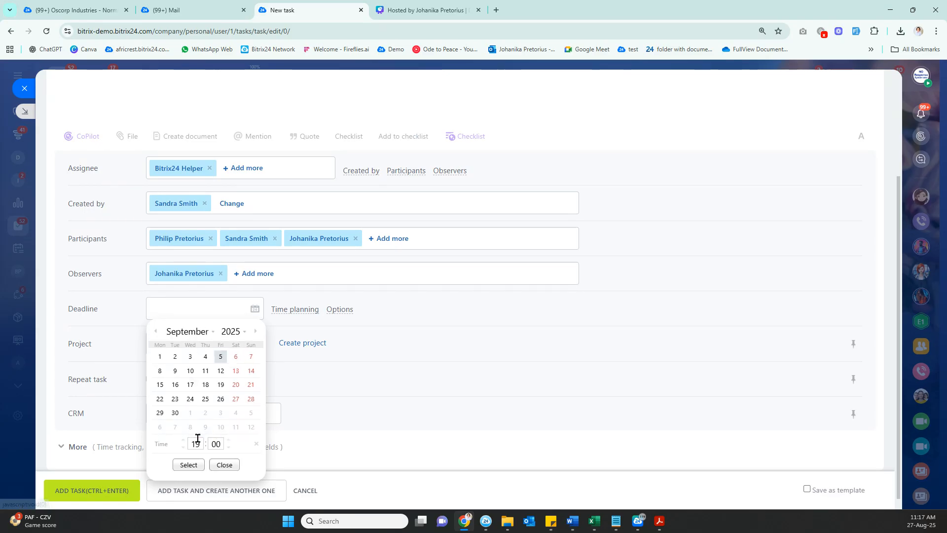
click(183, 448)
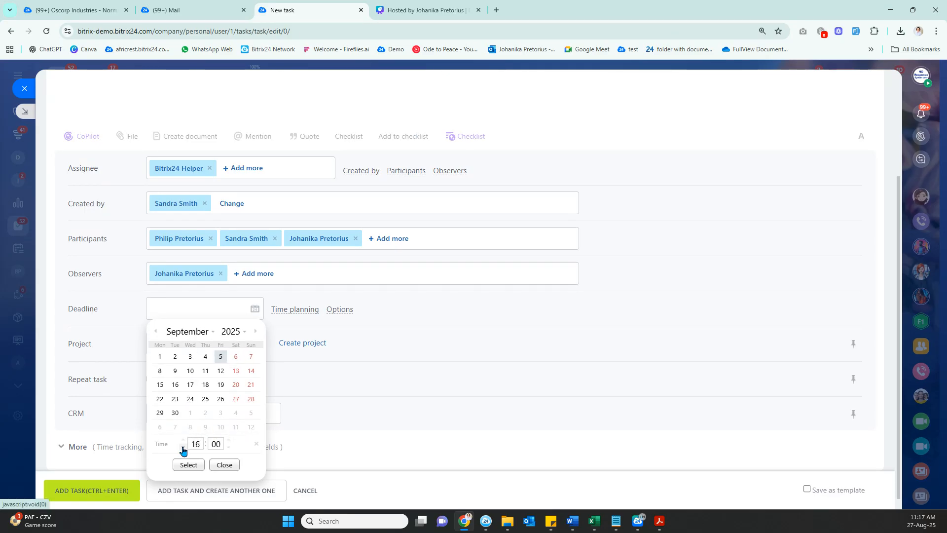
click(183, 448)
click(184, 448)
click(183, 448)
click(190, 465)
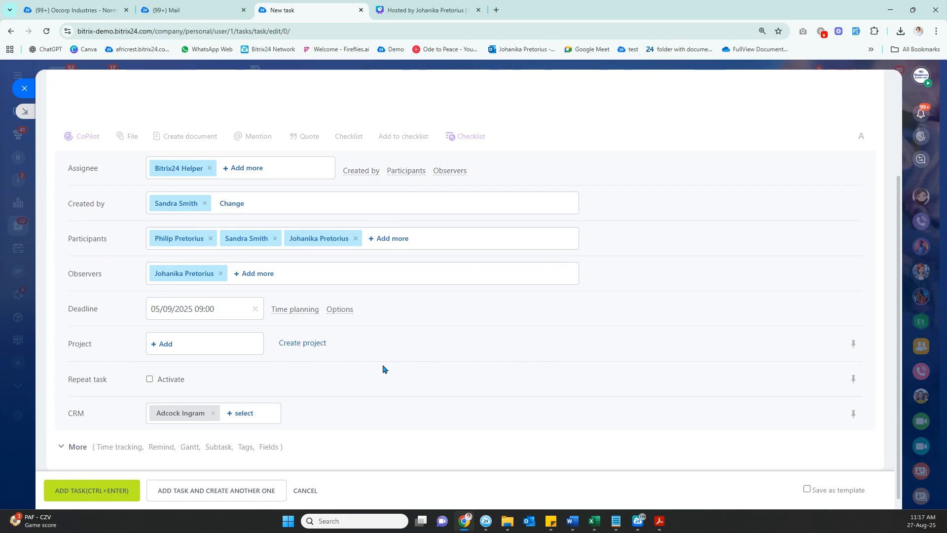
click(93, 490)
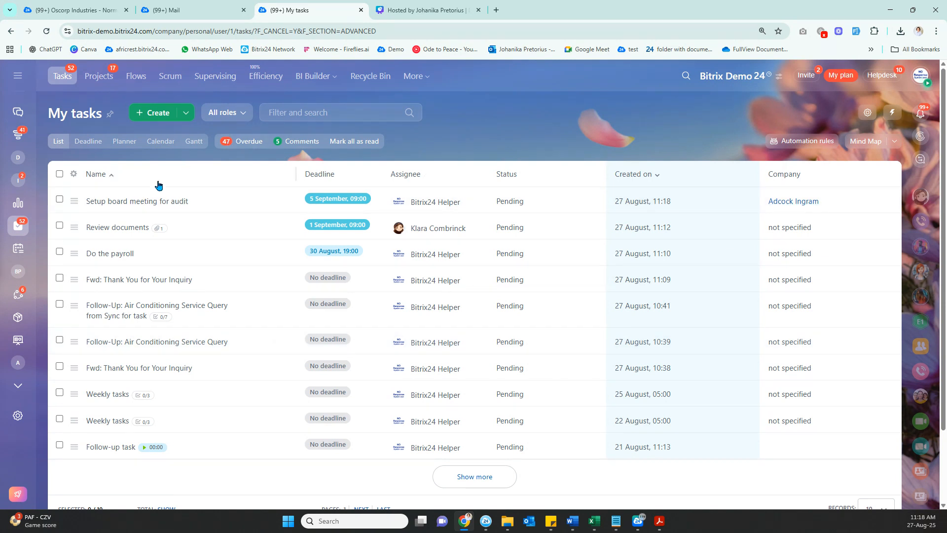
Open the "Setup board meeting for audit" task and review its linked Adcock Ingram company record and its creator, assignee, participants and observer.
click(157, 205)
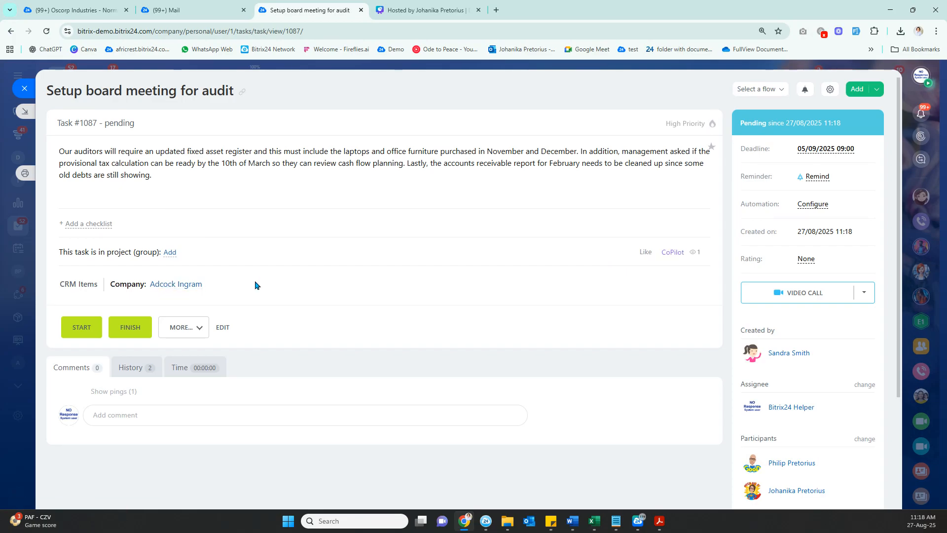
click(190, 286)
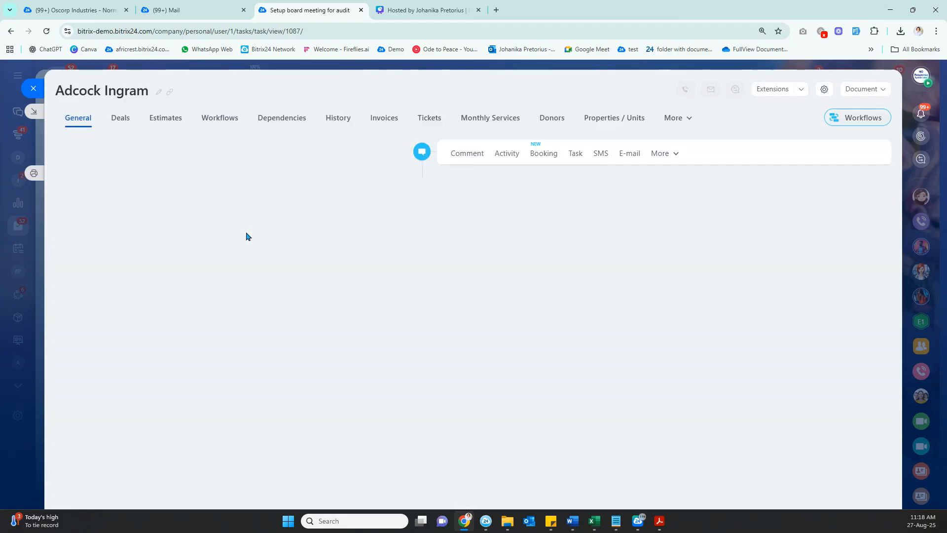
scroll(245, 242, down, 6)
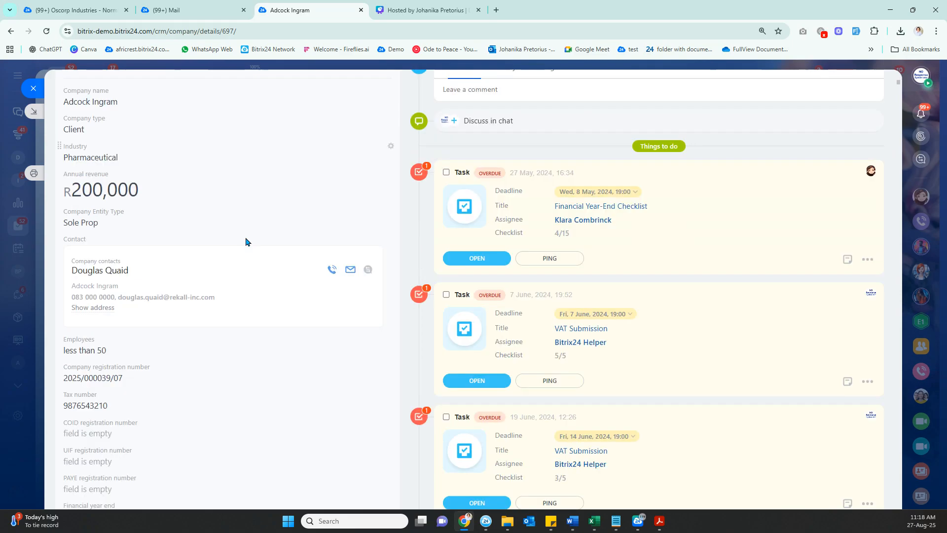
scroll(246, 242, down, 3)
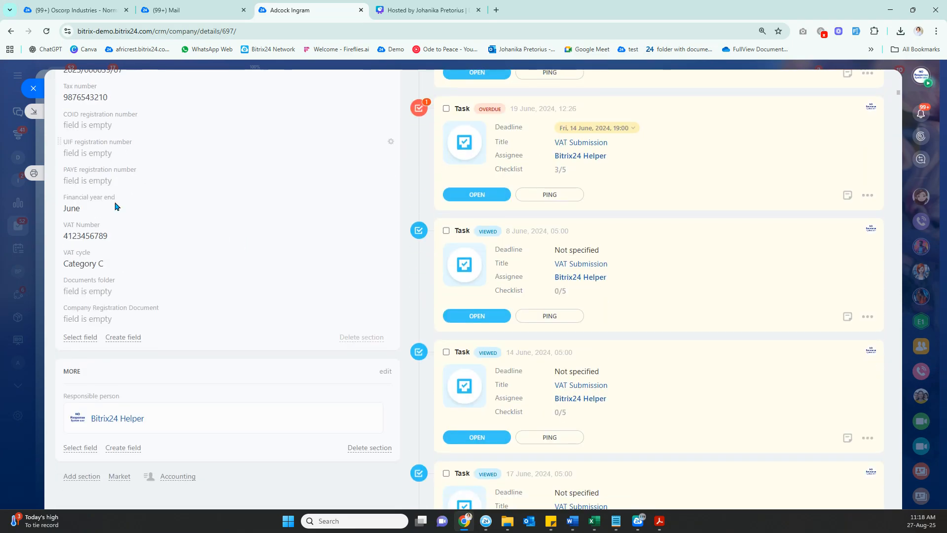
scroll(298, 387, up, 8)
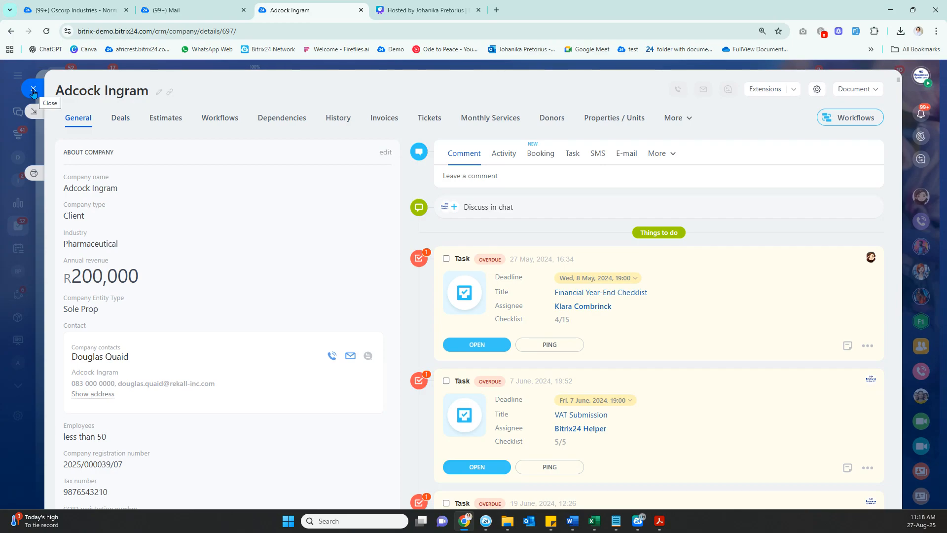
click(33, 90)
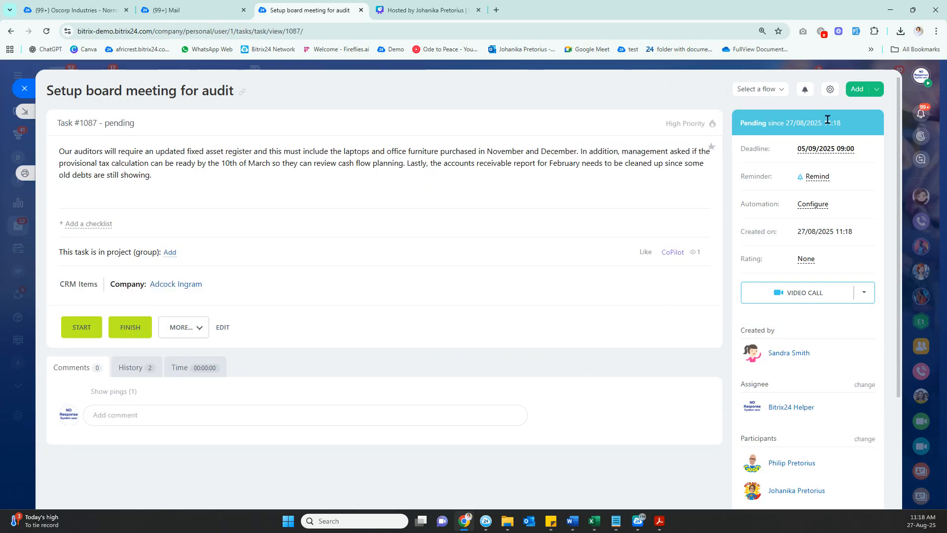
scroll(813, 366, down, 3)
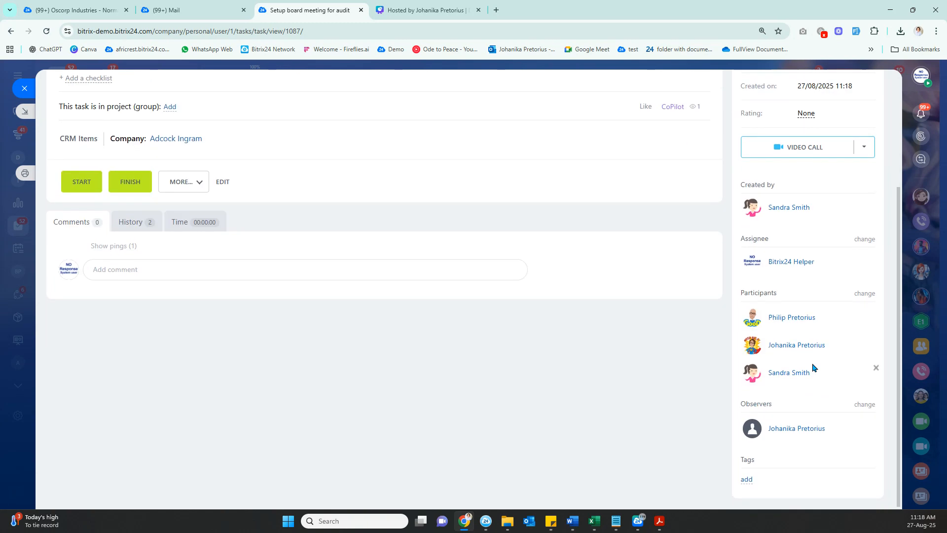
scroll(477, 367, up, 3)
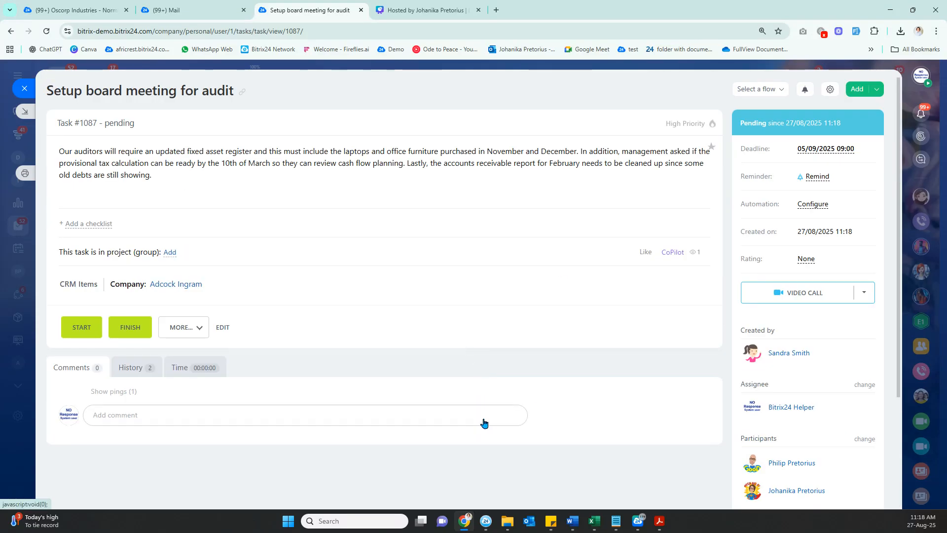
Return to the task list and configure its columns to show Created by and Modified on and hide Created on.
click(24, 89)
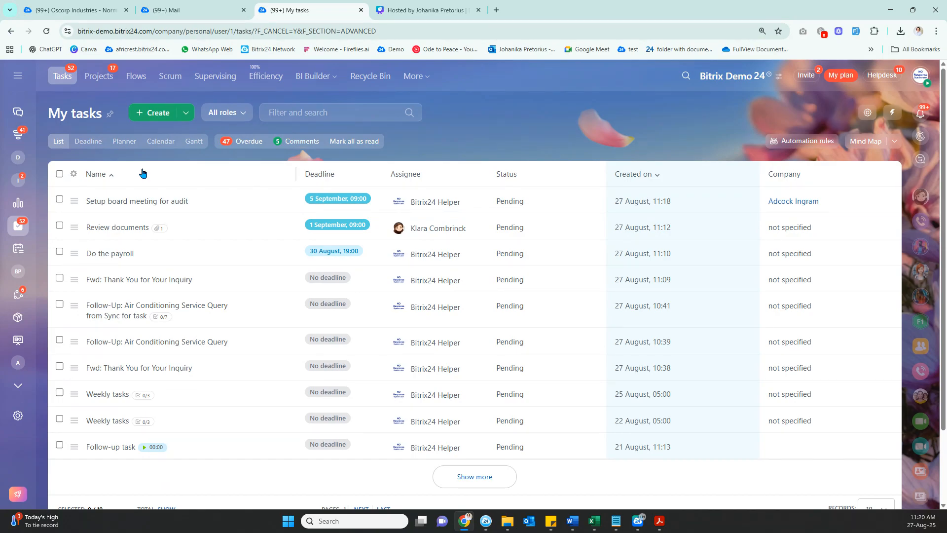
click(74, 175)
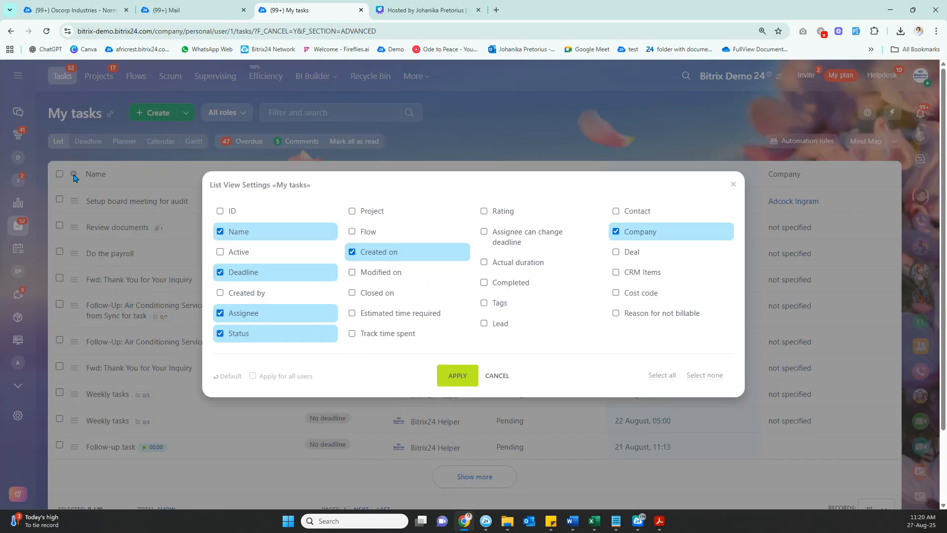
click(405, 281)
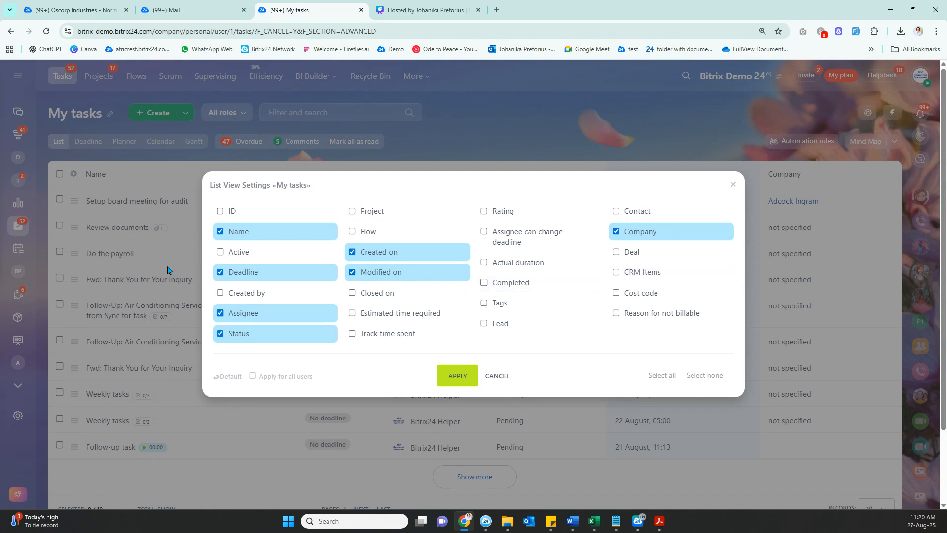
click(257, 296)
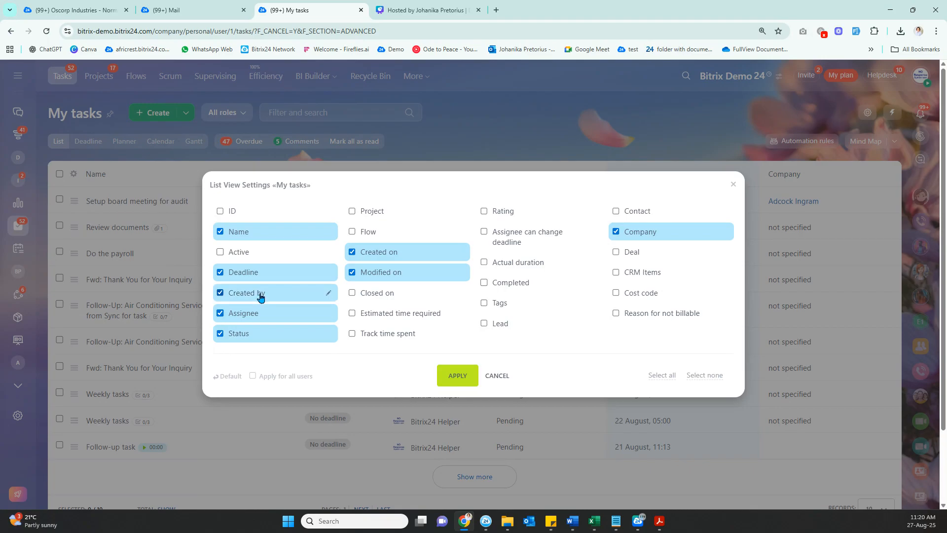
click(396, 256)
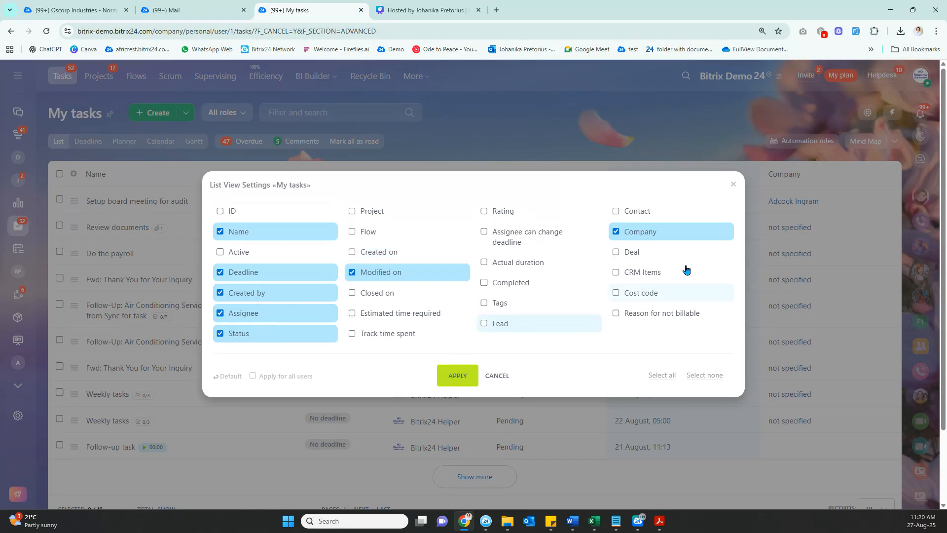
click(456, 379)
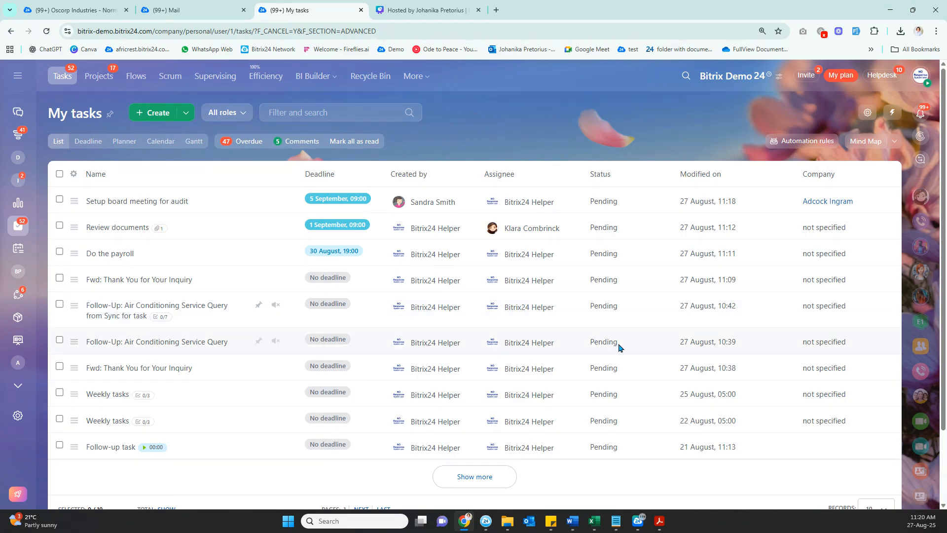
Move the Status column ahead of Deadline and sort the task list by name in ascending order.
drag(610, 177, 433, 207)
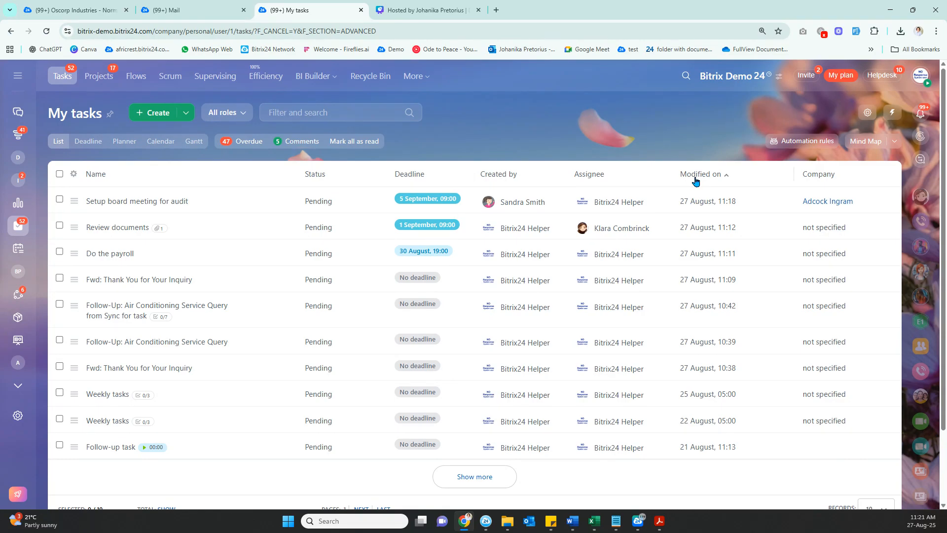
click(96, 178)
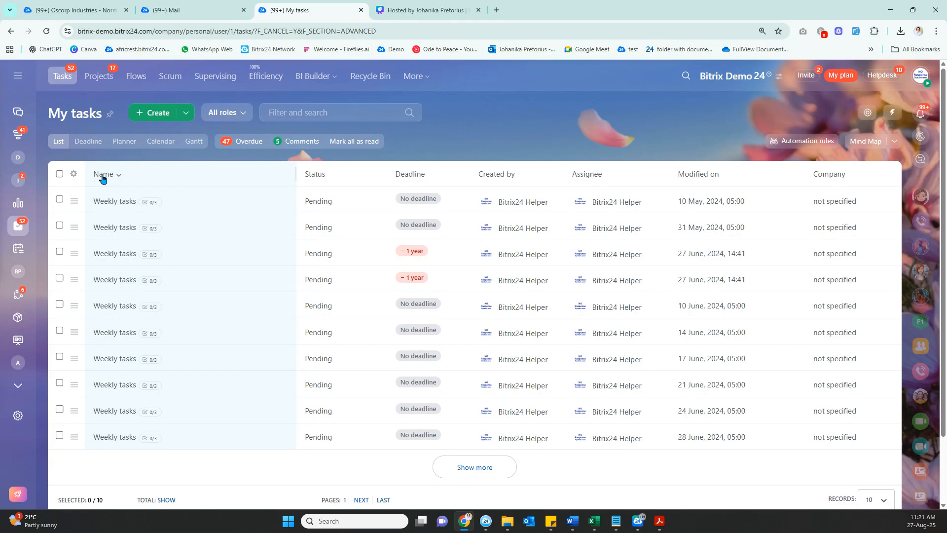
click(102, 176)
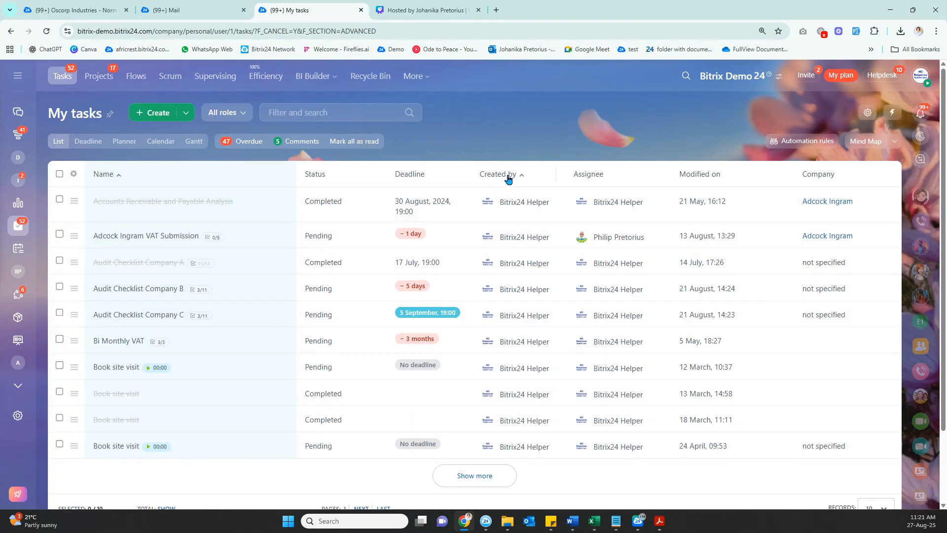
Show the Created on column again and sort the task list by it, newest first.
click(73, 173)
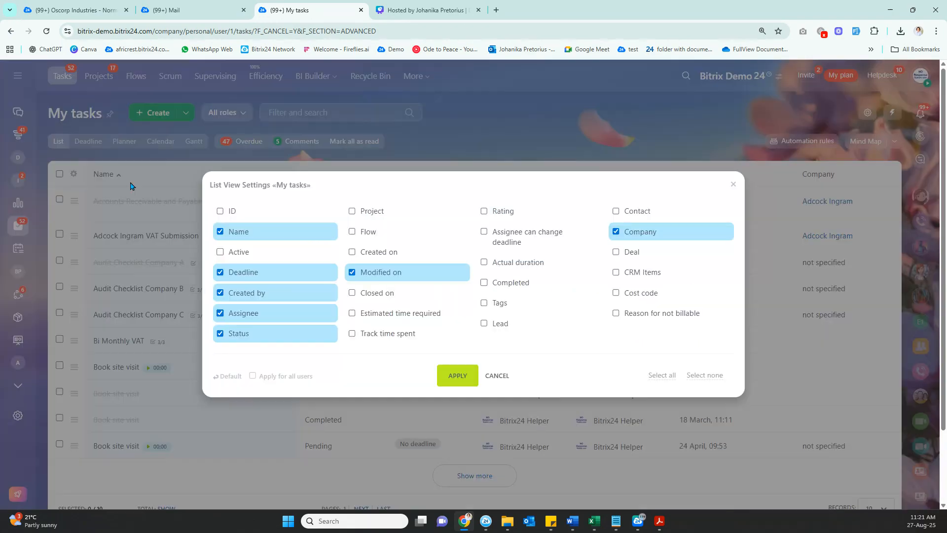
click(415, 257)
click(455, 374)
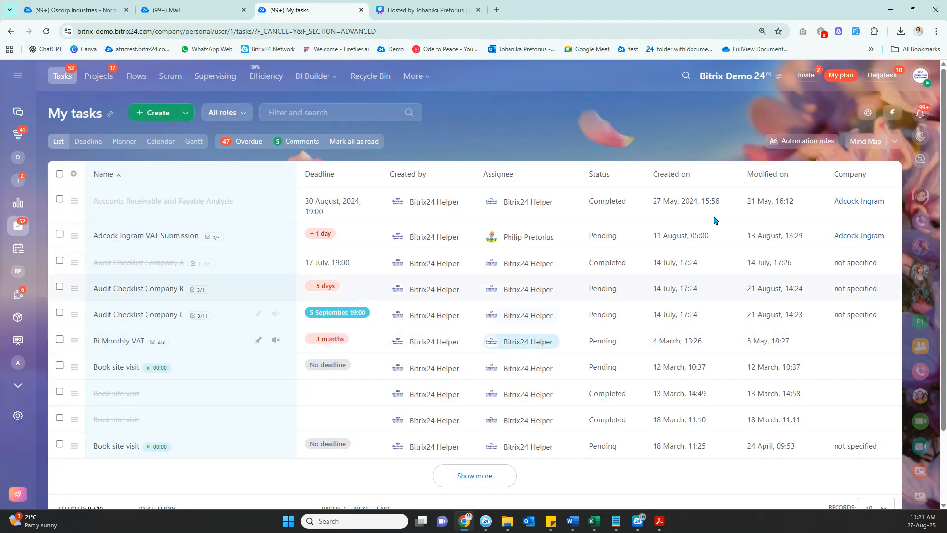
click(678, 174)
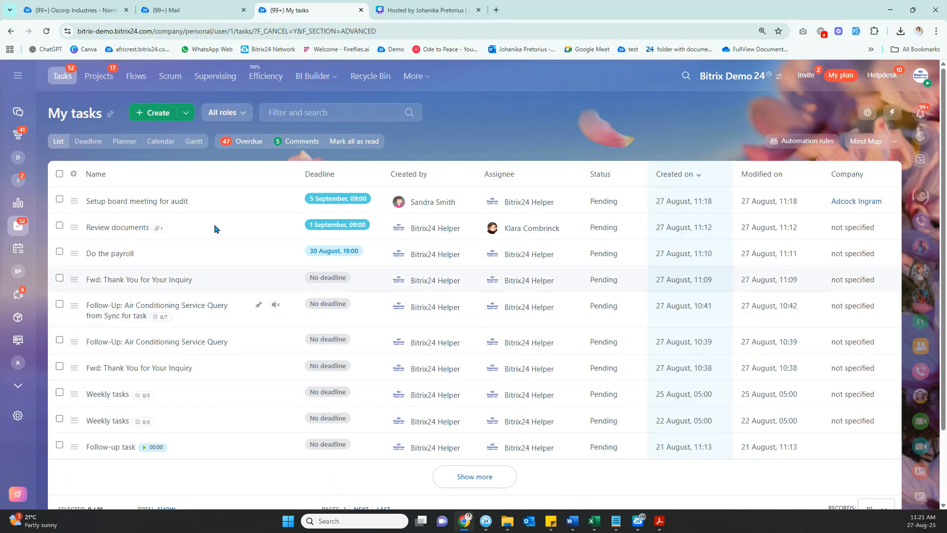
View the tasks grouped by deadline, followed by their arrangement in the Planner view.
click(88, 142)
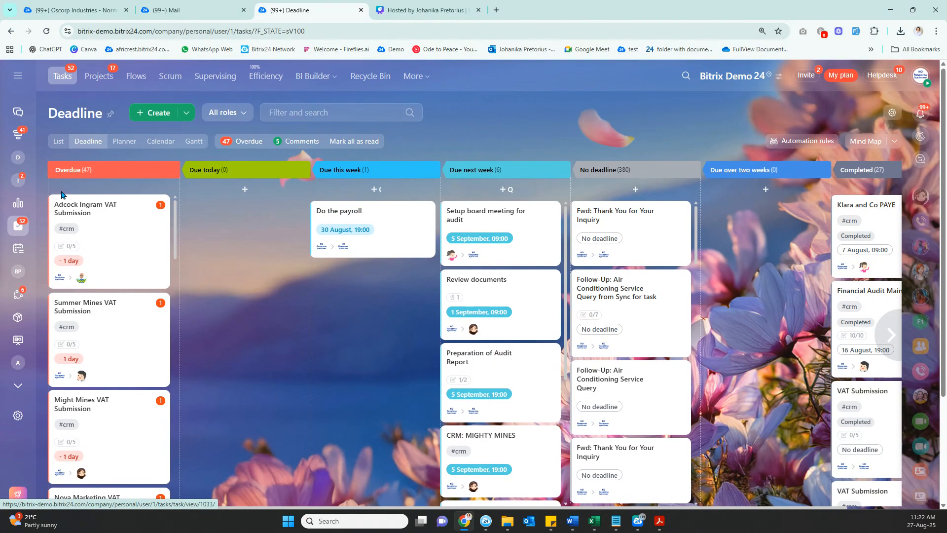
click(121, 146)
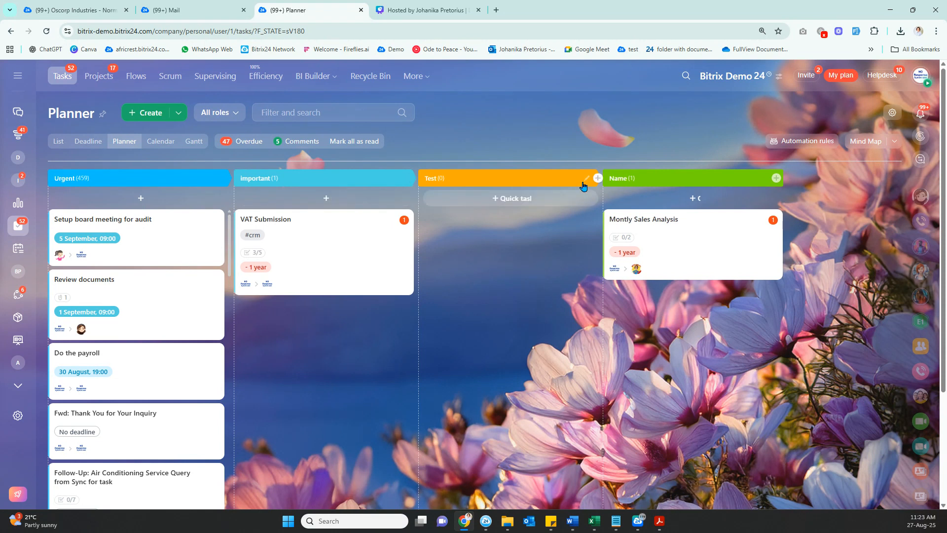
Rename the Planner stage "Test" as "Fin".
click(588, 179)
key(BackSpace)
key(BackSpace)
key(BackSpace)
key(BackSpace)
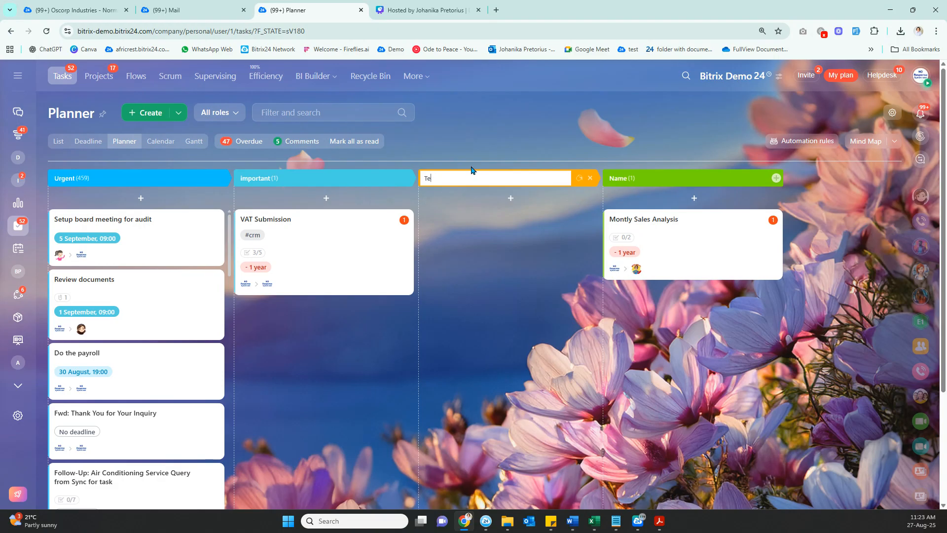
text(Fin)
Rename the Planner stage "Name" as "Fin" and save the new title.
click(763, 180)
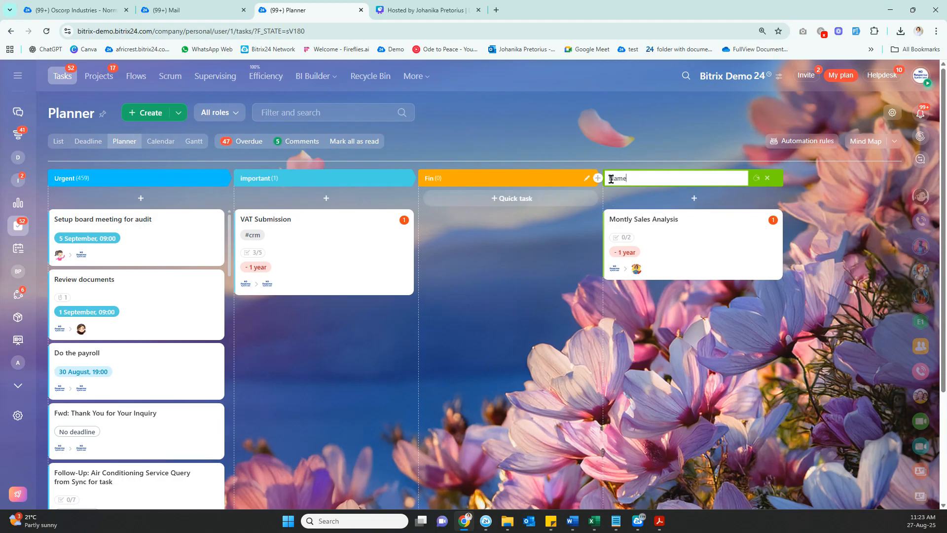
key(BackSpace)
key(BackSpace)
key(BackSpace)
key(BackSpace)
text(Fin)
key(Return)
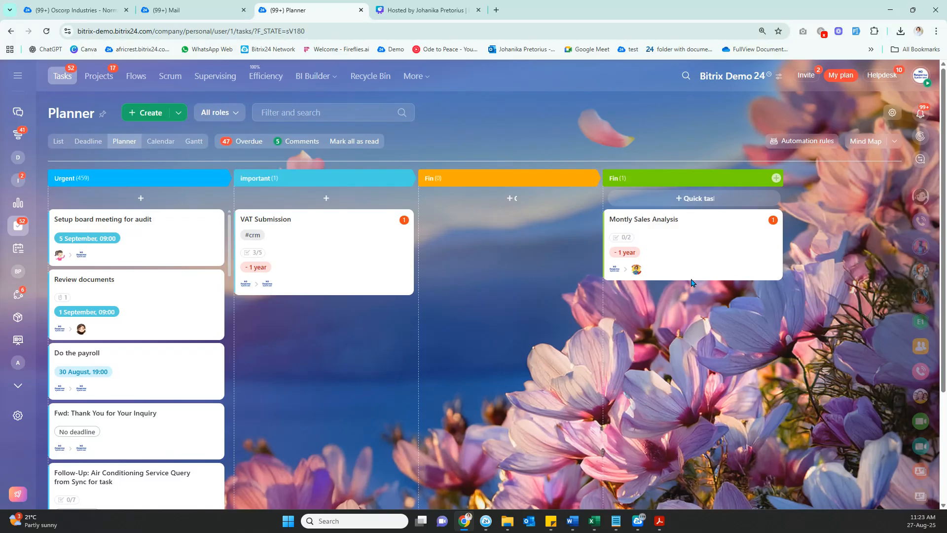
Move VAT Submission and Do the payroll to the orange Fin stage, Review documents to important, and one Air Conditioning Service Query follow-up to the green Fin stage.
drag(322, 270, 454, 226)
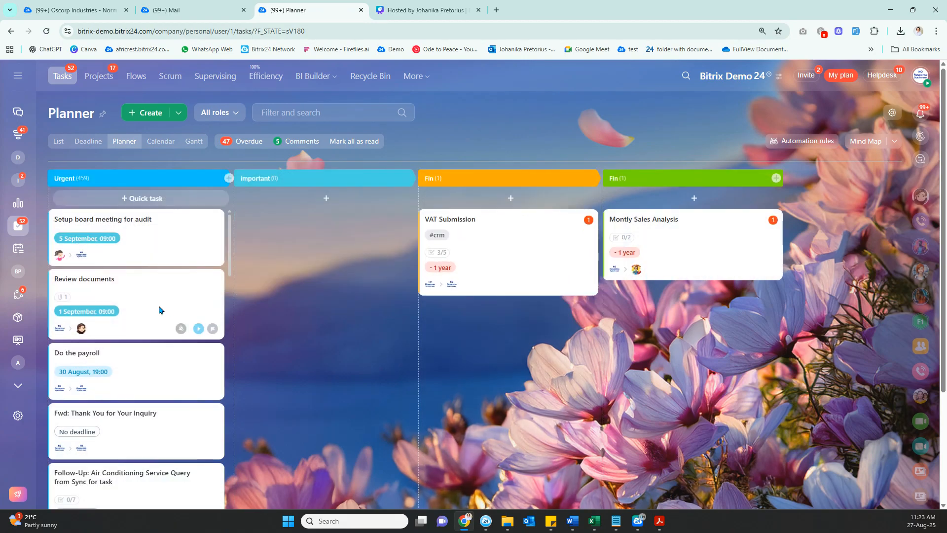
drag(159, 309, 353, 243)
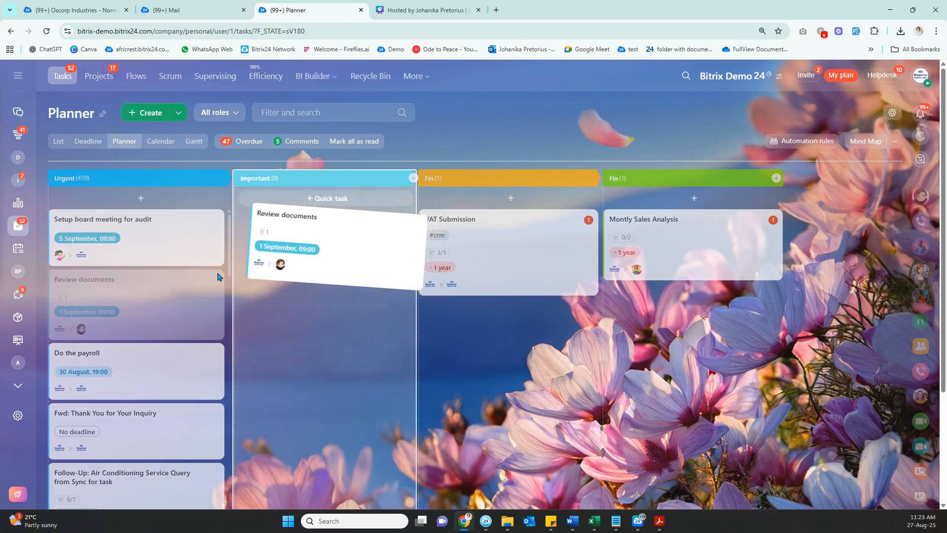
drag(155, 295, 436, 315)
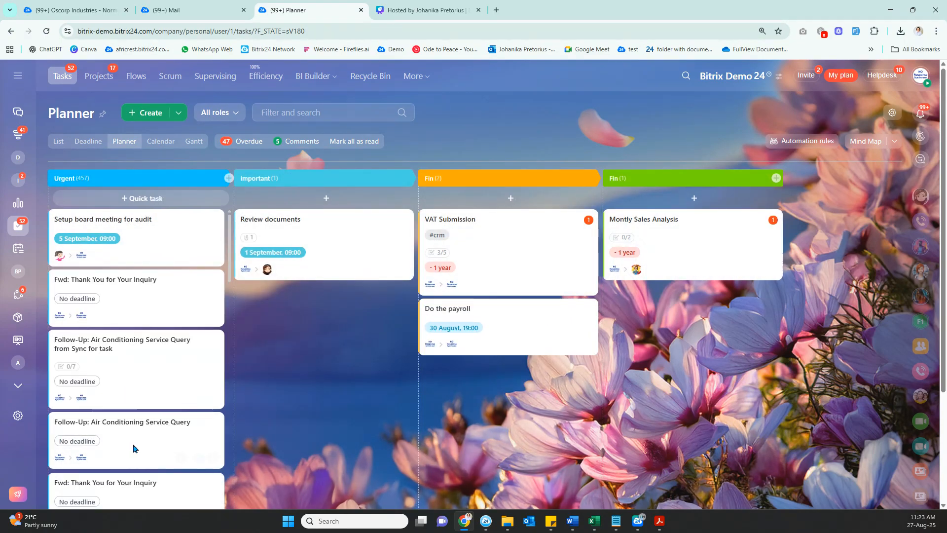
drag(127, 429, 649, 332)
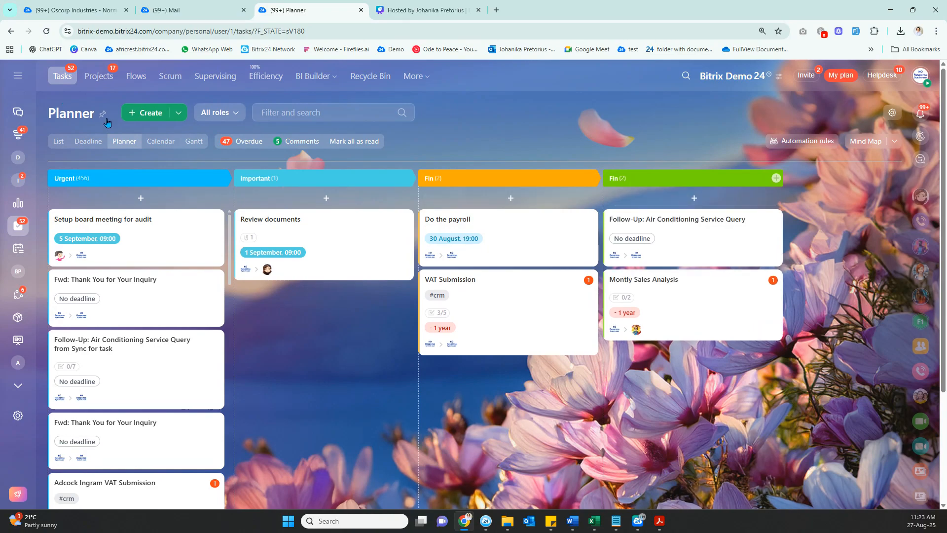
Review the August 2025 tasks in the Calendar view, briefly opening and closing the Maintenance Department task.
click(164, 142)
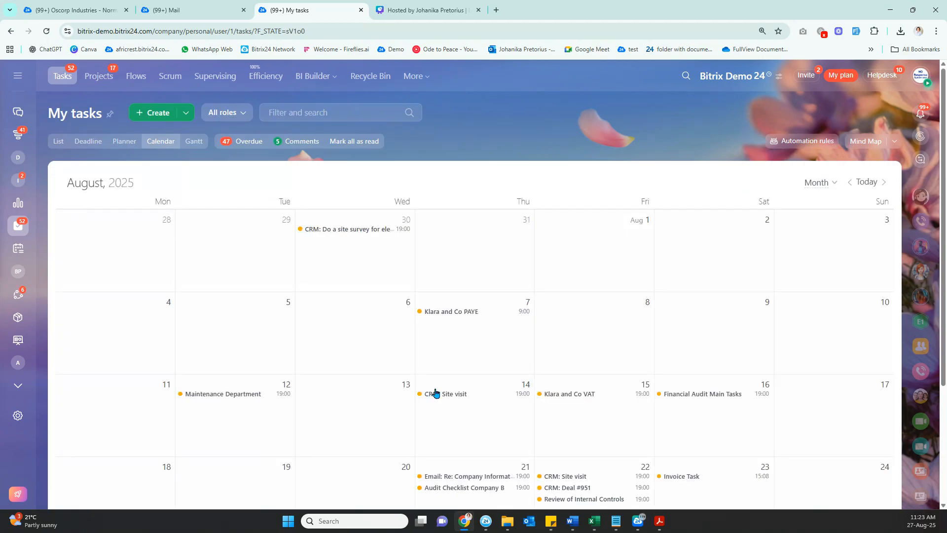
scroll(440, 392, down, 2)
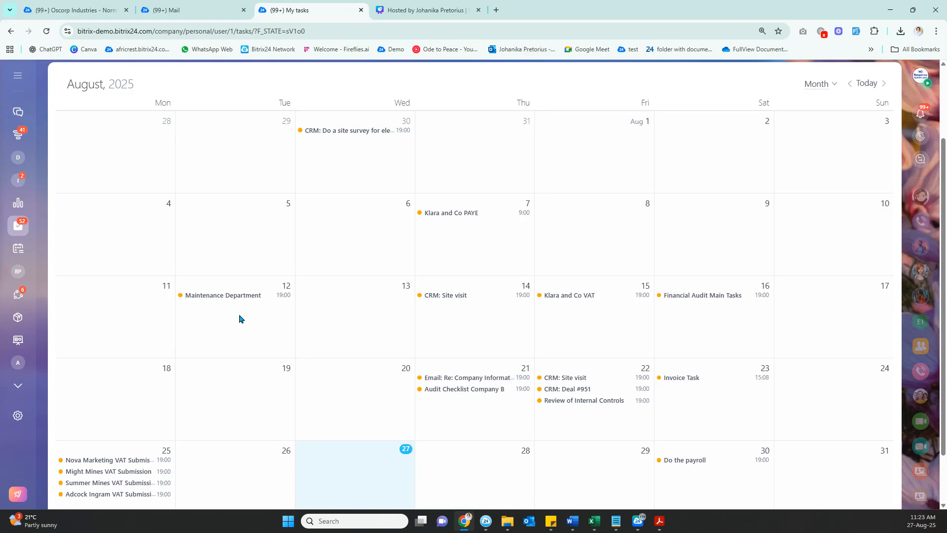
click(212, 298)
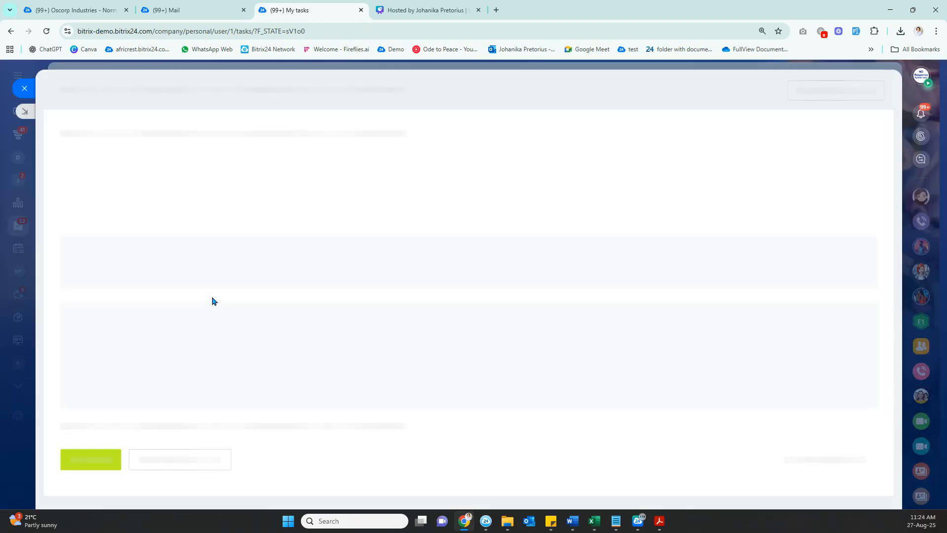
click(25, 87)
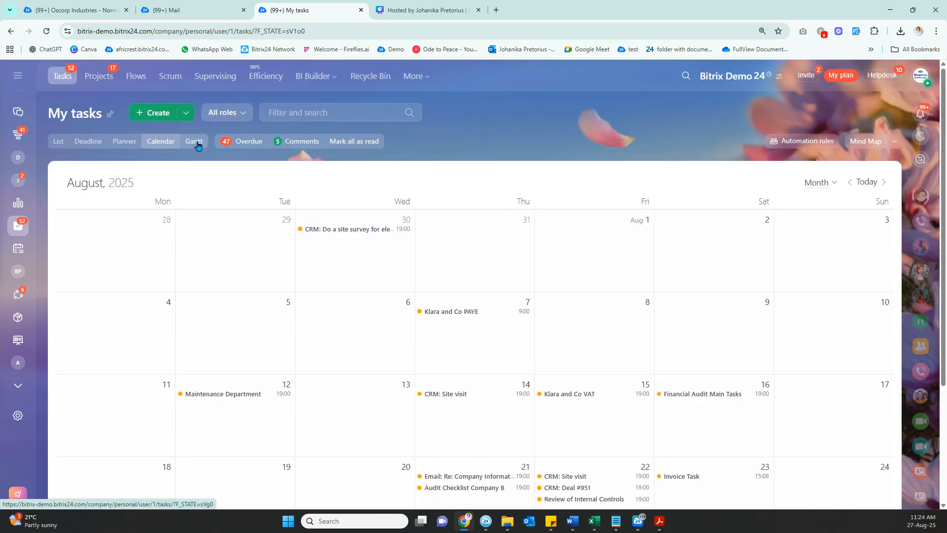
In the Gantt view, reschedule Adcock Ingram VAT Submission to about 22 August to 8 September and set its deadline to about 13 September.
click(194, 142)
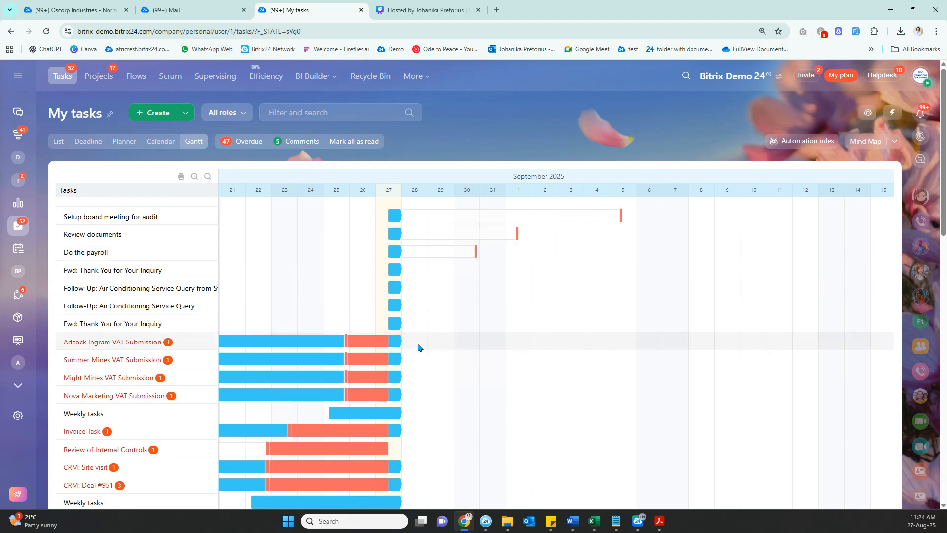
drag(397, 341, 606, 332)
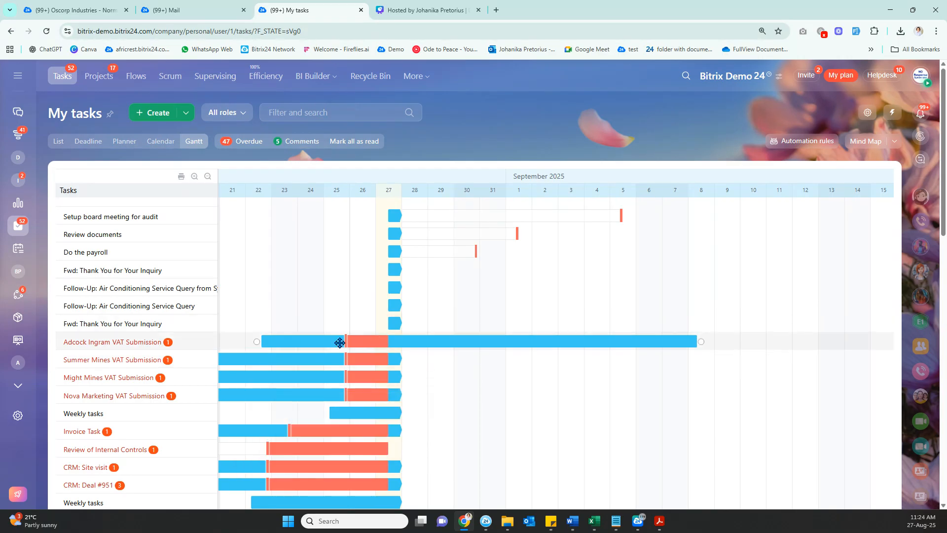
mouse_move(346, 339)
mouse_down()
mouse_move(795, 345)
mouse_move(839, 357)
mouse_up()
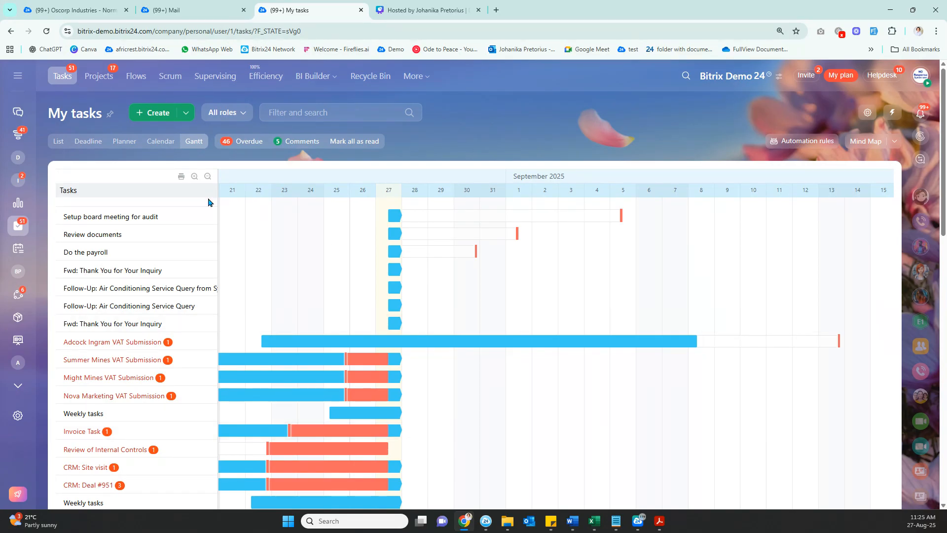
Open "Setup board meeting for audit" for editing and have CoPilot explain the description with the Explain text prompt.
click(108, 219)
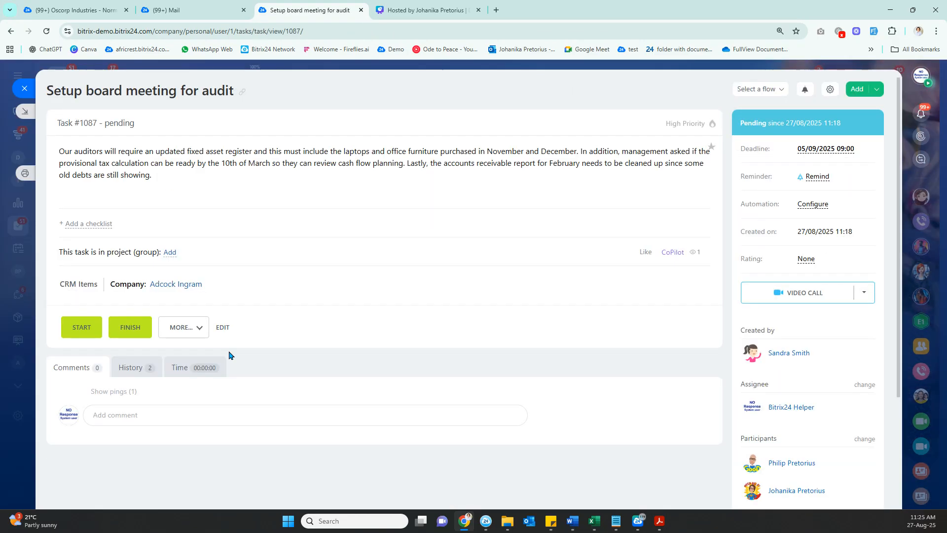
click(223, 329)
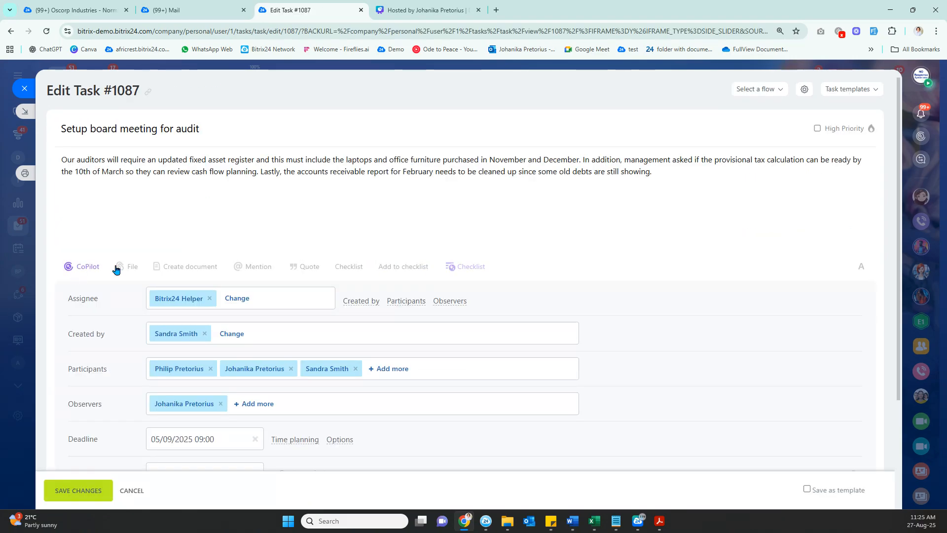
click(79, 268)
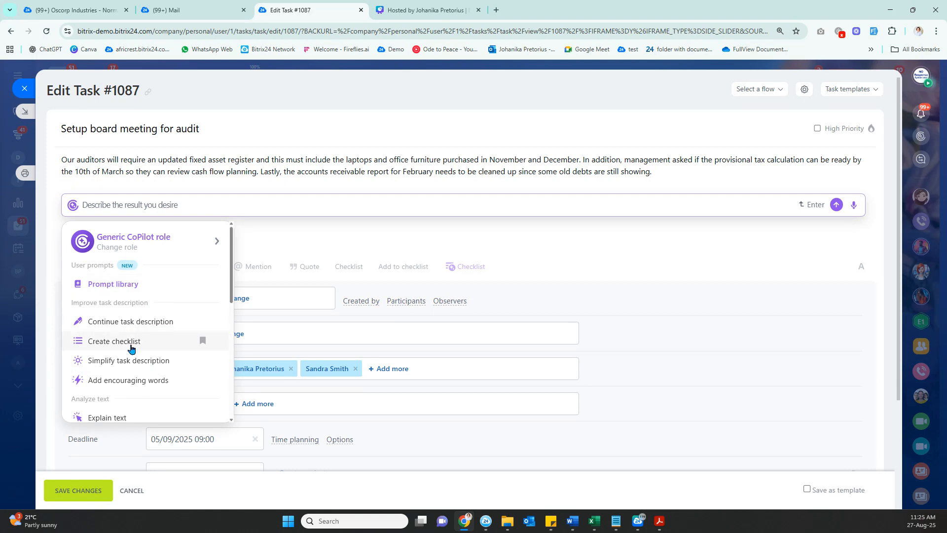
scroll(138, 409, down, 3)
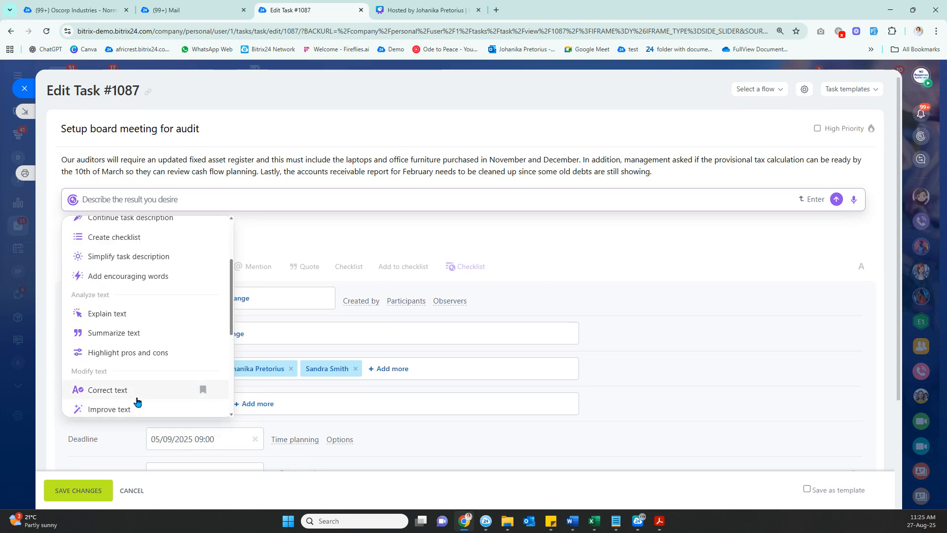
scroll(137, 398, up, 3)
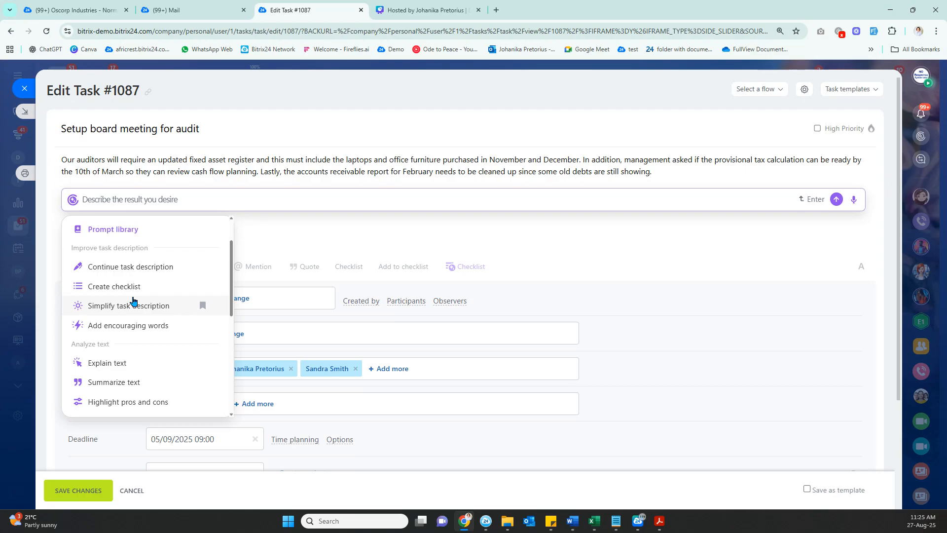
click(103, 365)
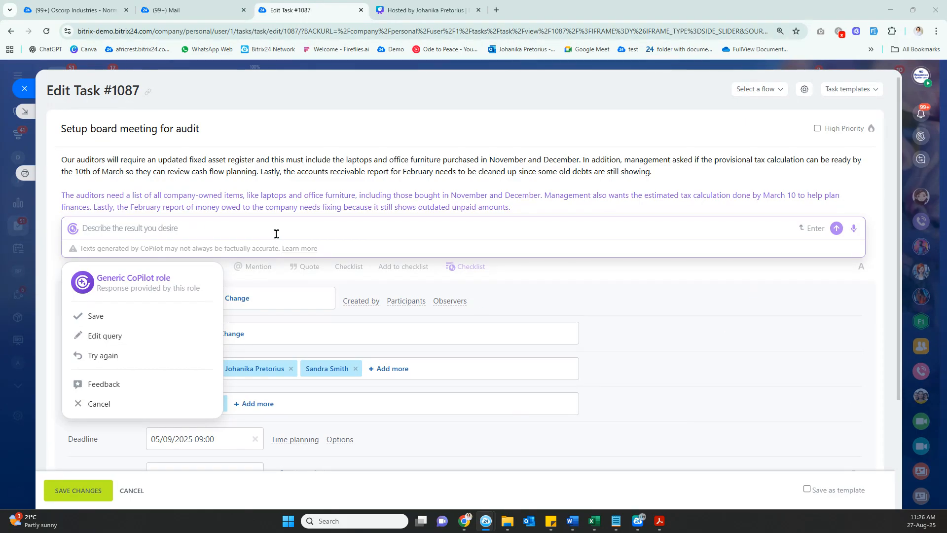
Try voice input for a CoPilot prompt on the board meeting task, then stop it and close the edit form without saving.
click(855, 230)
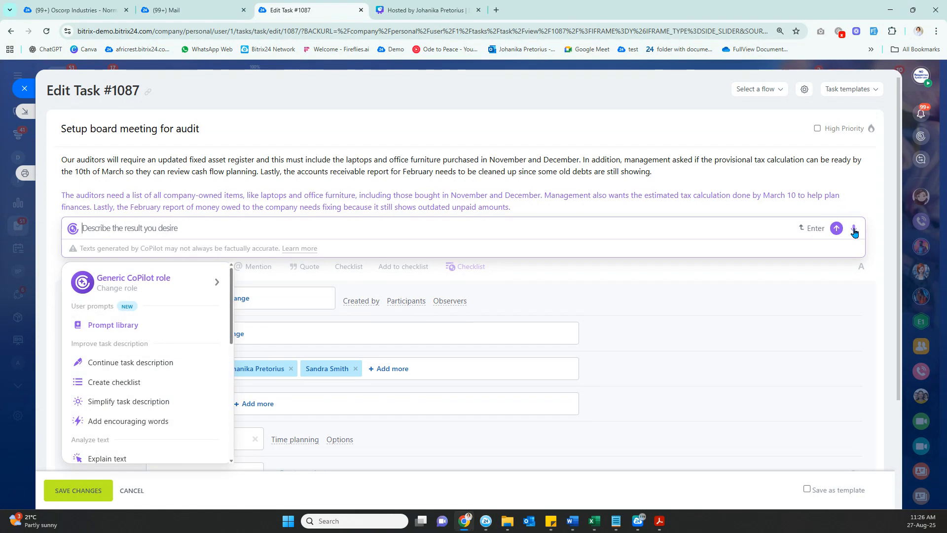
click(854, 230)
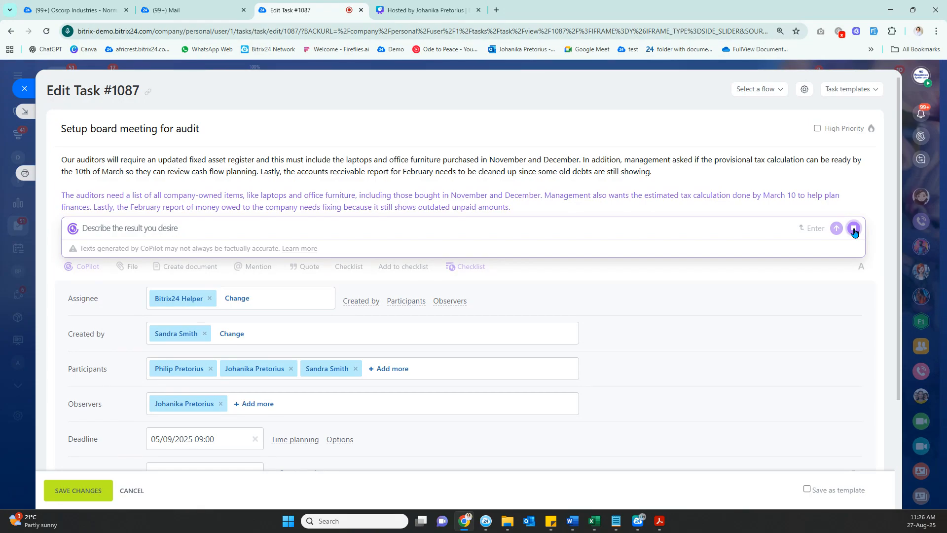
click(855, 230)
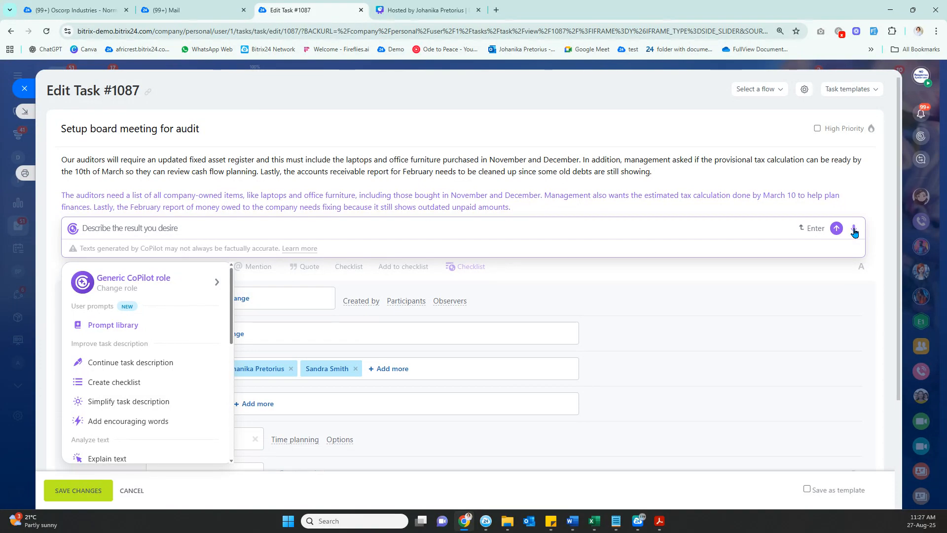
click(24, 91)
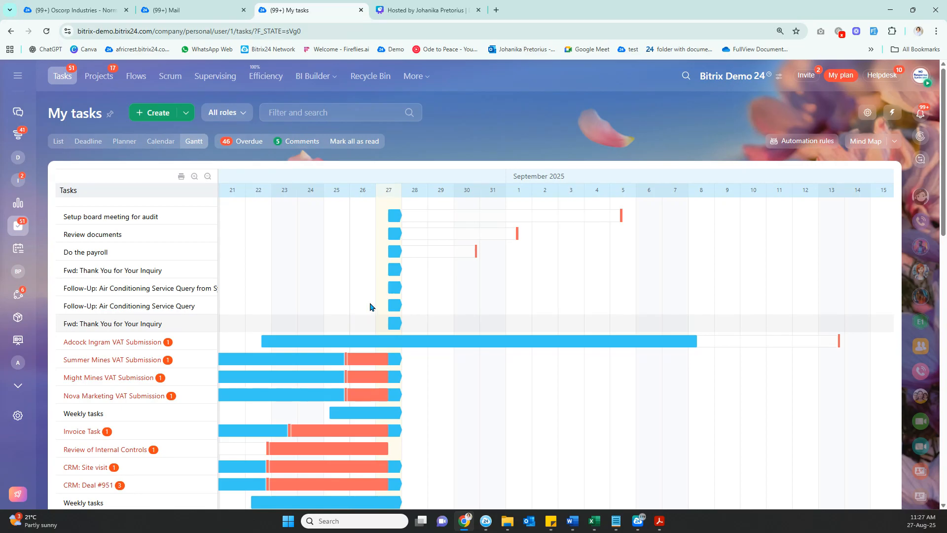
Open "Setup board meeting for audit" for editing, show its time planning fields, and set the start to 02/09/2025 09:00.
click(124, 218)
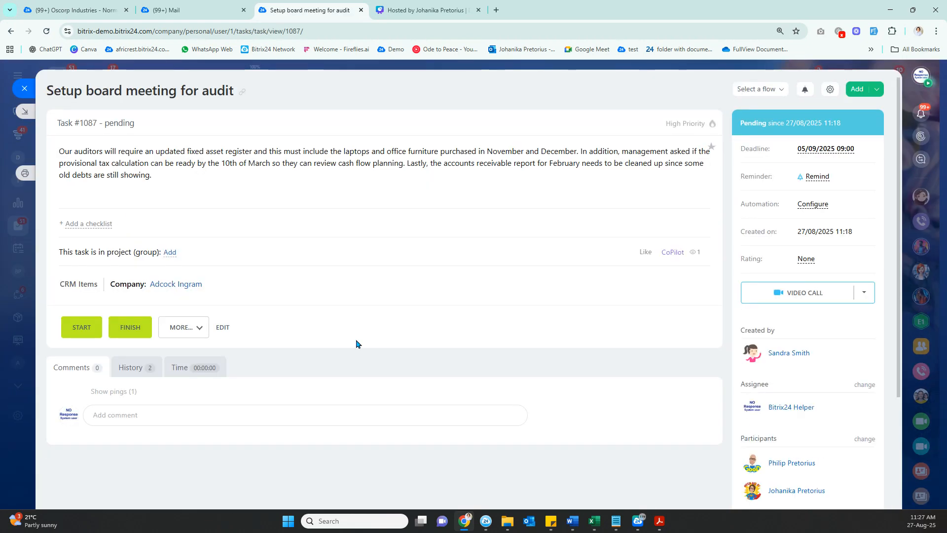
click(224, 328)
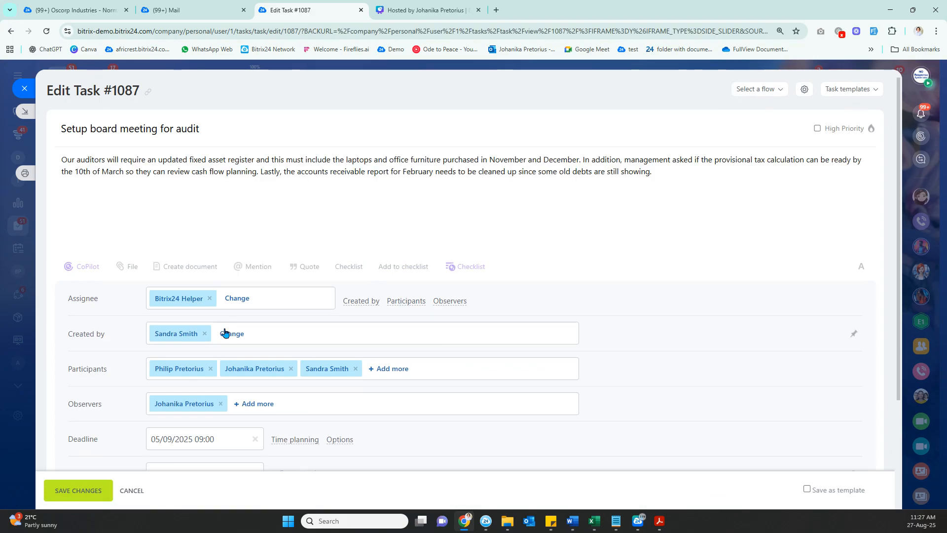
scroll(430, 343, down, 2)
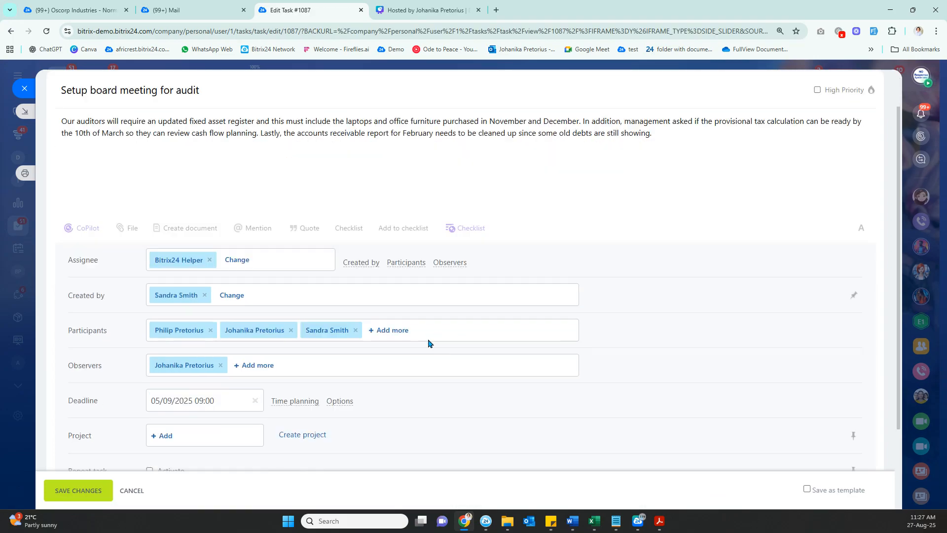
click(303, 343)
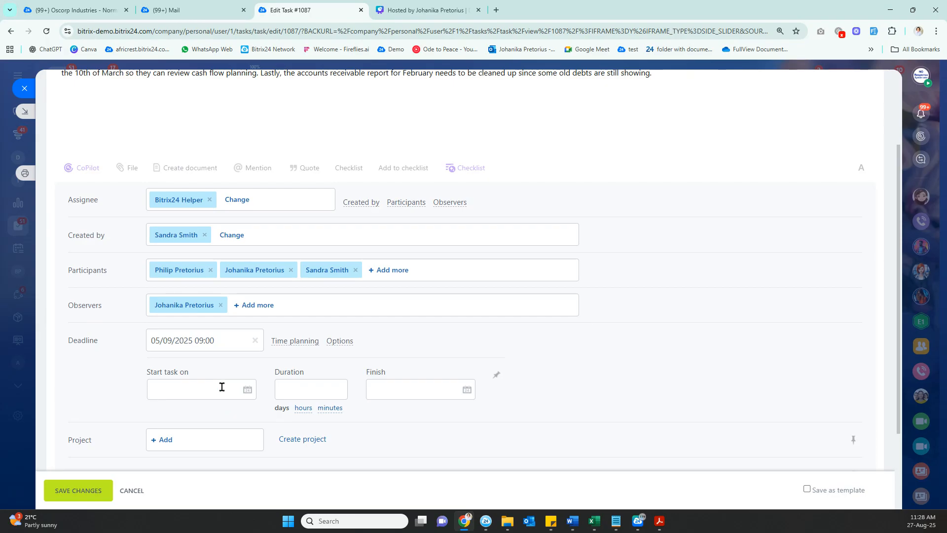
click(307, 344)
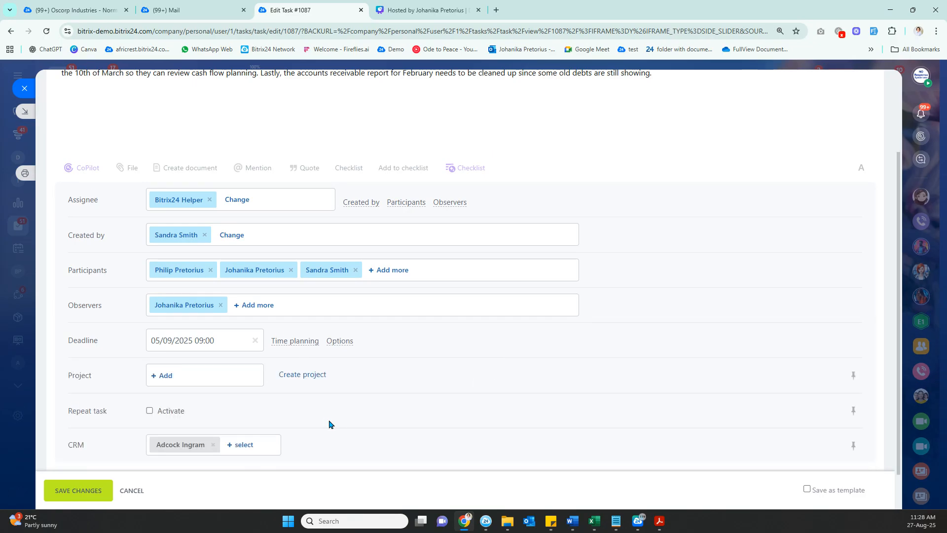
click(287, 347)
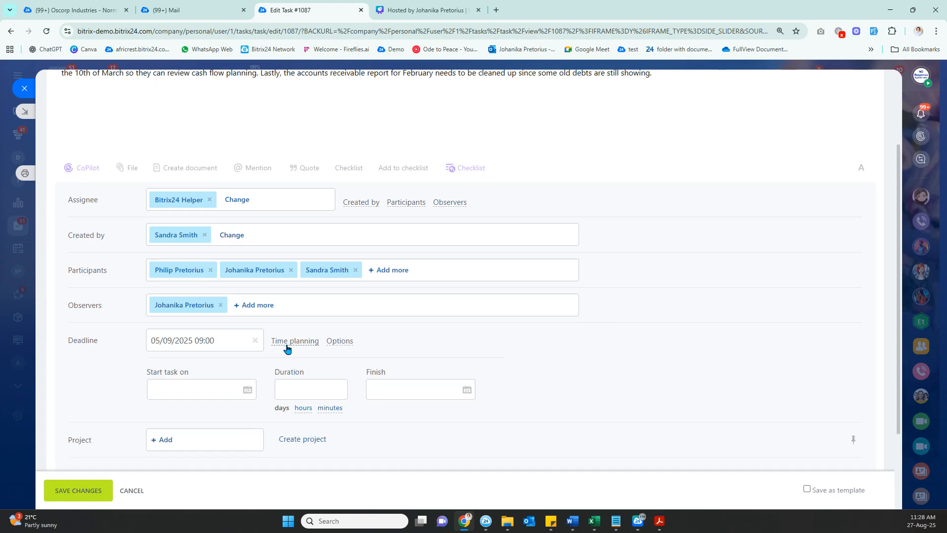
click(205, 390)
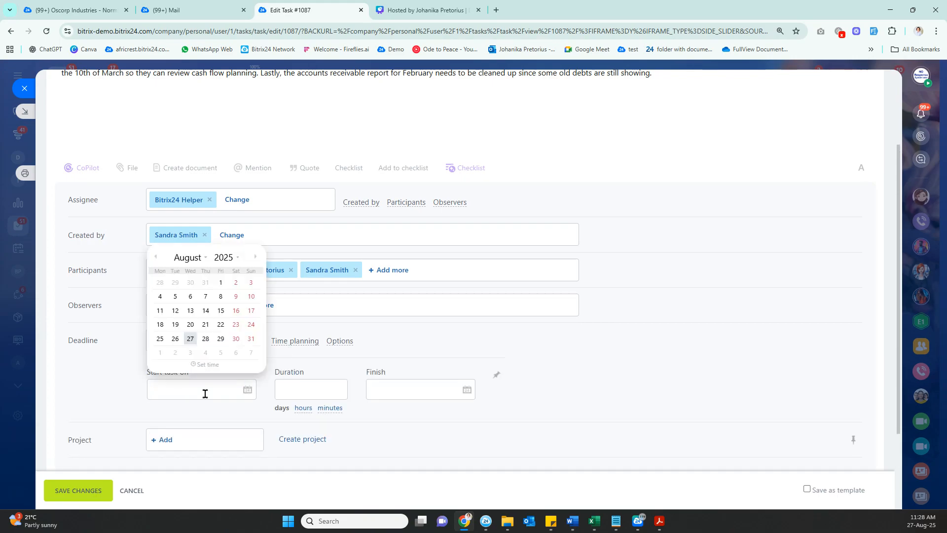
click(175, 354)
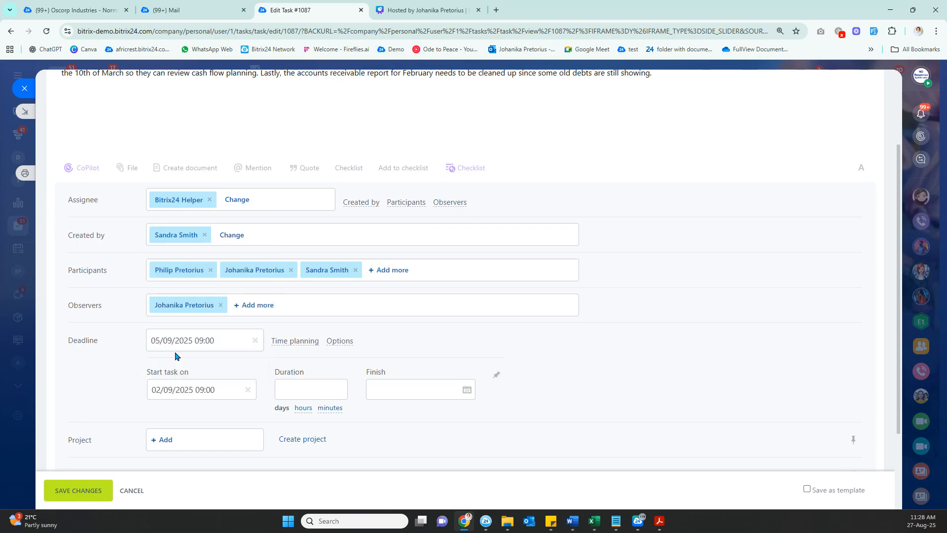
Choose 30 August and then 6 September 2025 as the task's finish date in the time planning fields.
click(412, 387)
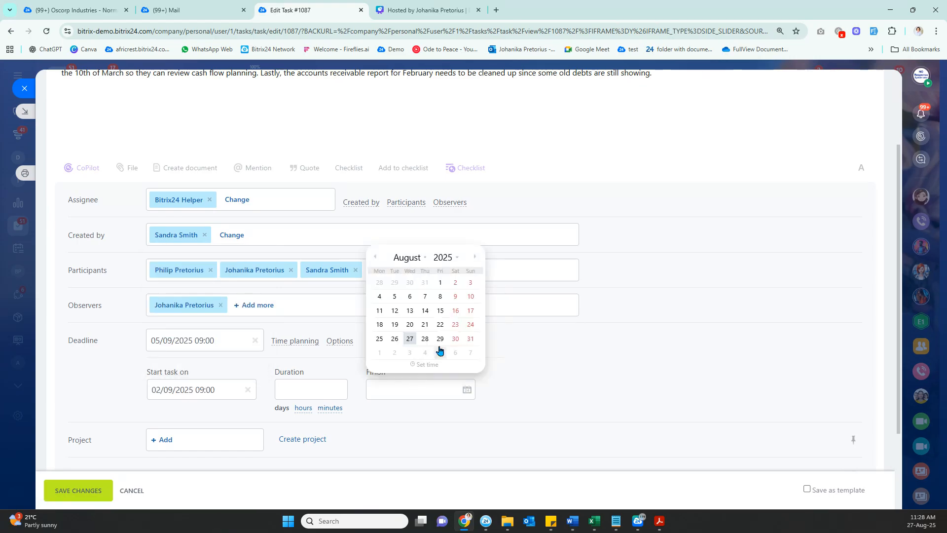
click(455, 340)
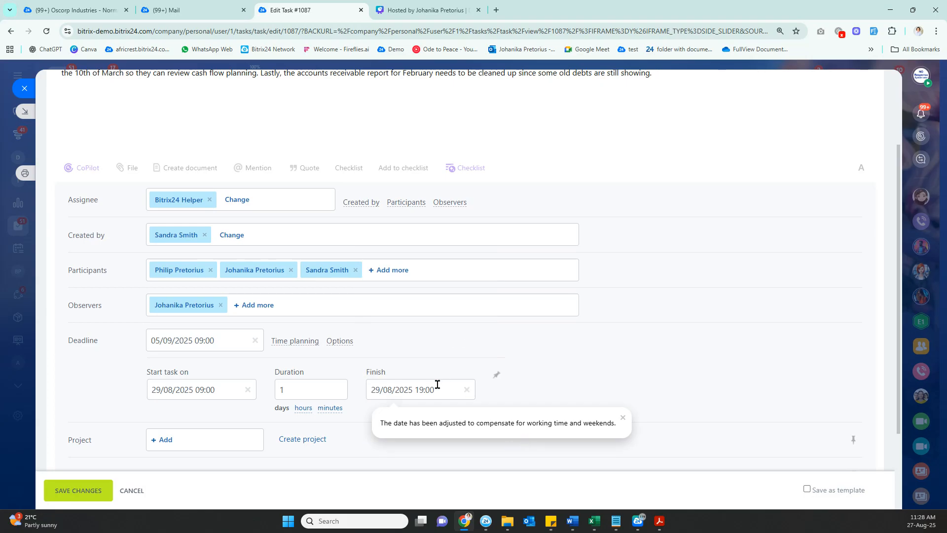
click(437, 384)
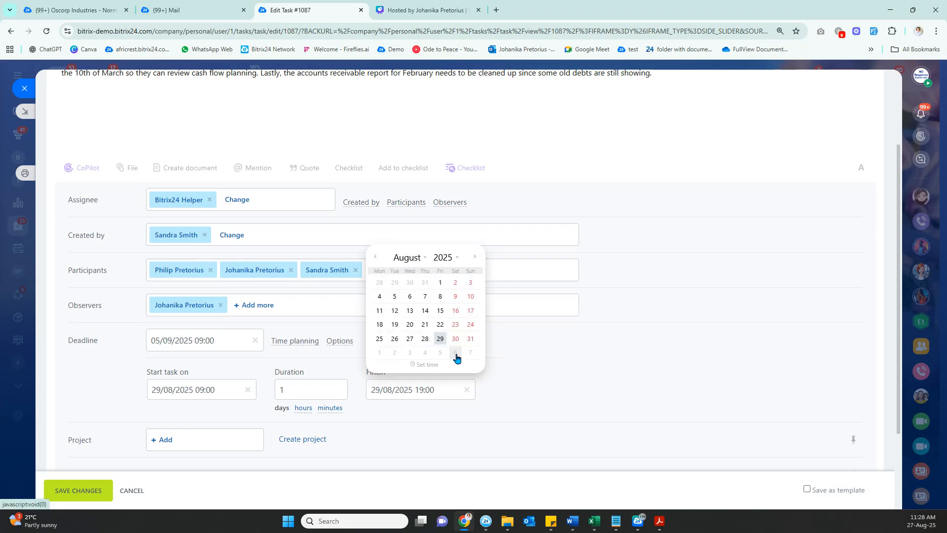
click(456, 355)
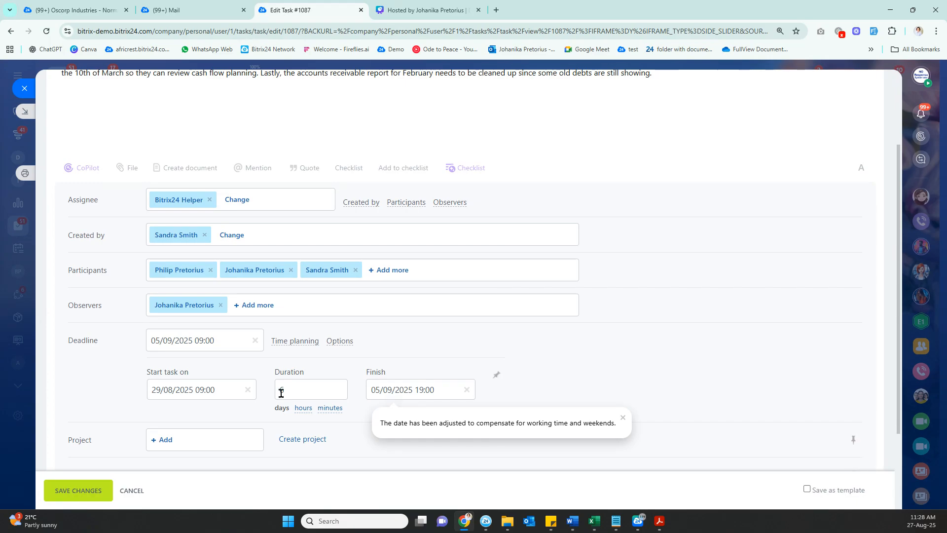
Clear the finish date, set the duration to 10 days, and close the task without saving.
click(466, 391)
drag(312, 390, 247, 392)
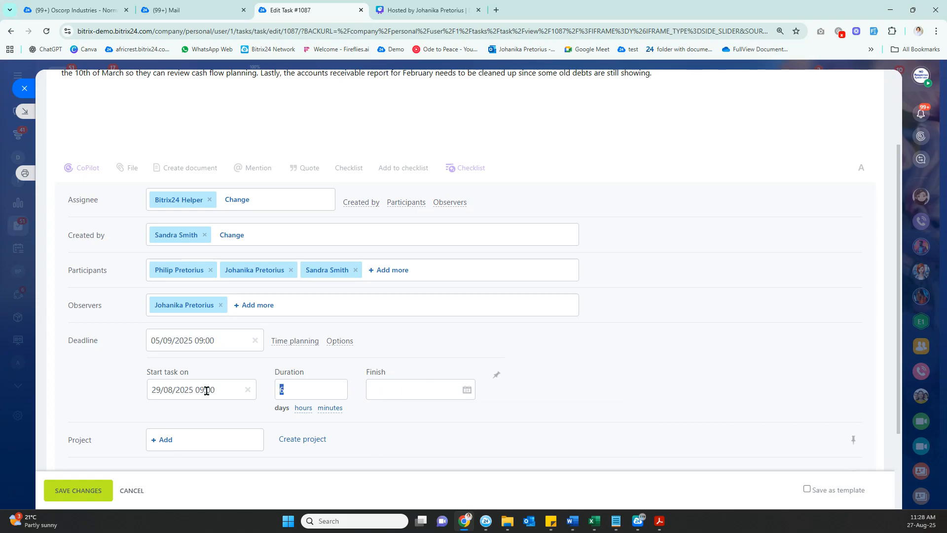
text(10)
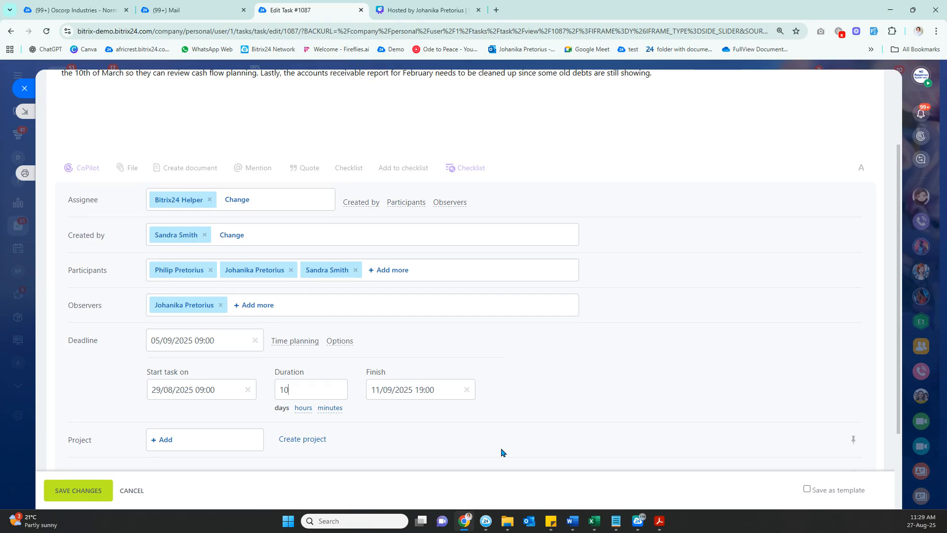
click(24, 91)
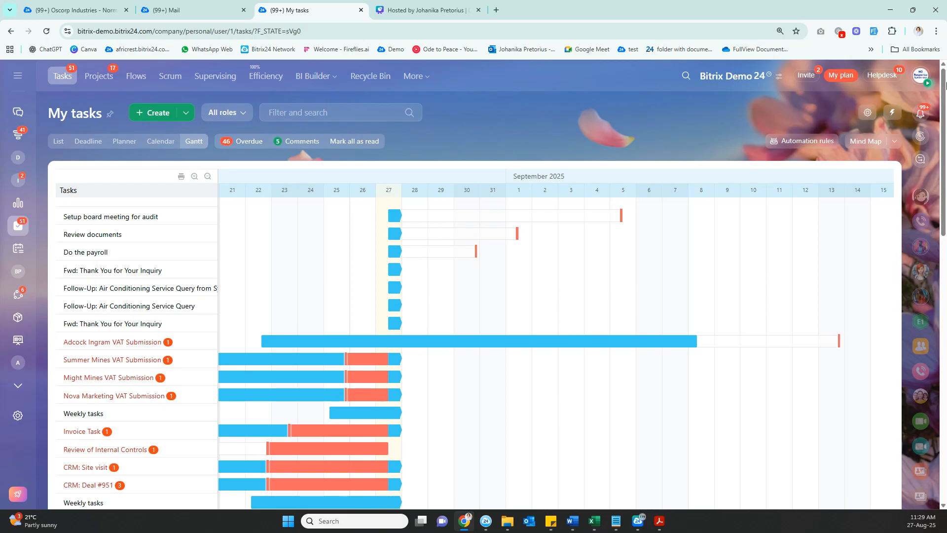
Open the Daily - Closing task from today's tasks in the clock-in daily plan.
click(922, 77)
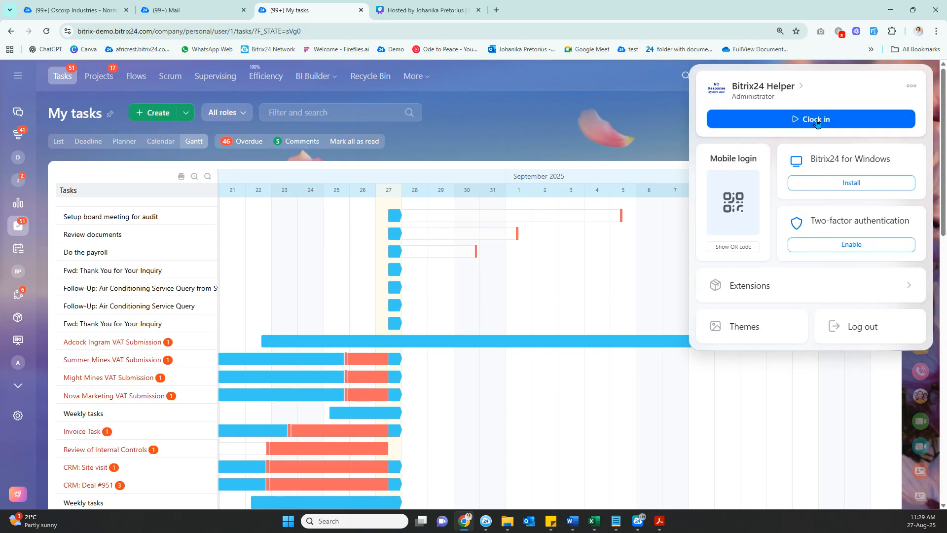
click(817, 123)
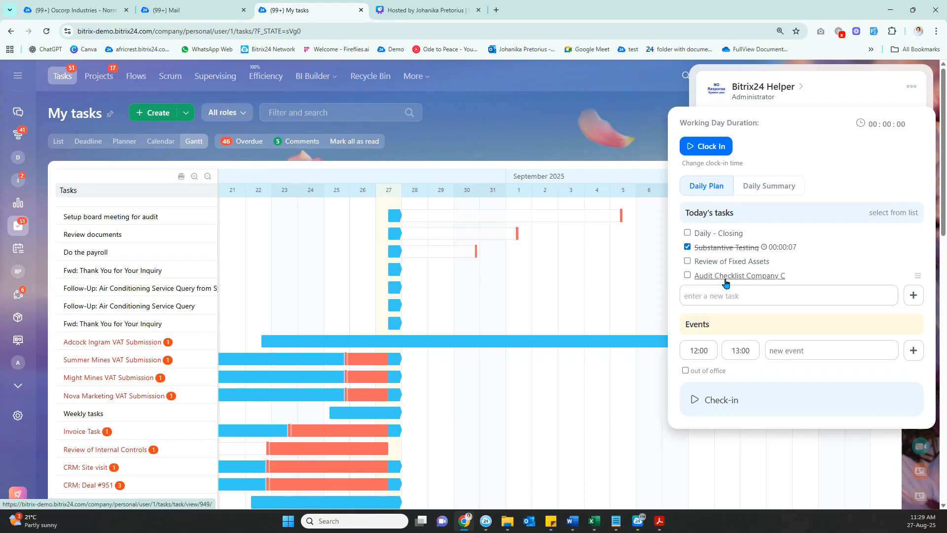
click(727, 234)
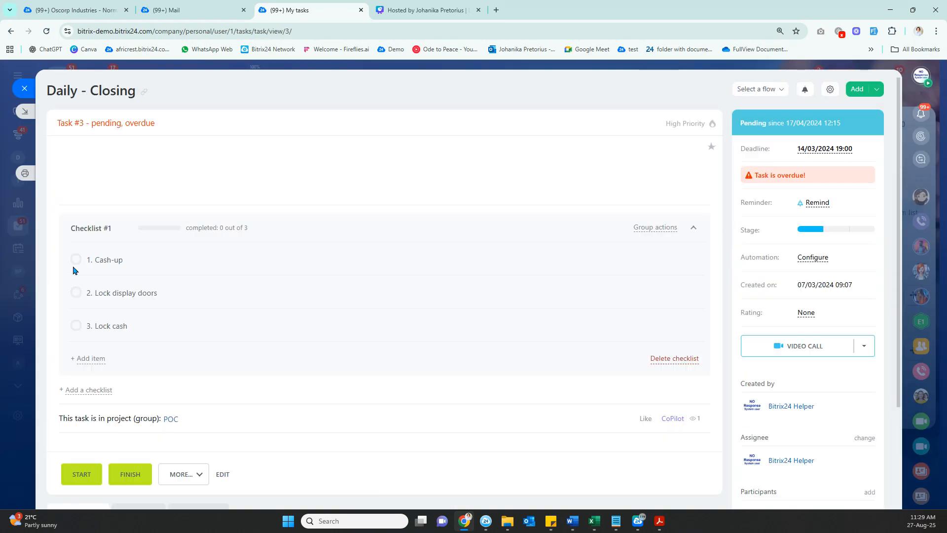
Mark Cash-up, Lock display doors and Lock cash as done, then finish the Daily - Closing task and close it.
click(76, 259)
click(77, 292)
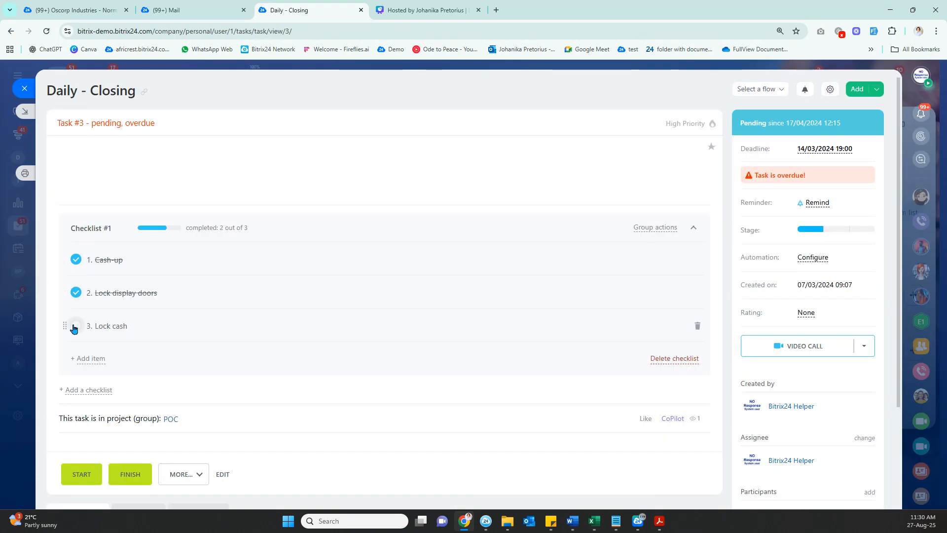
click(75, 325)
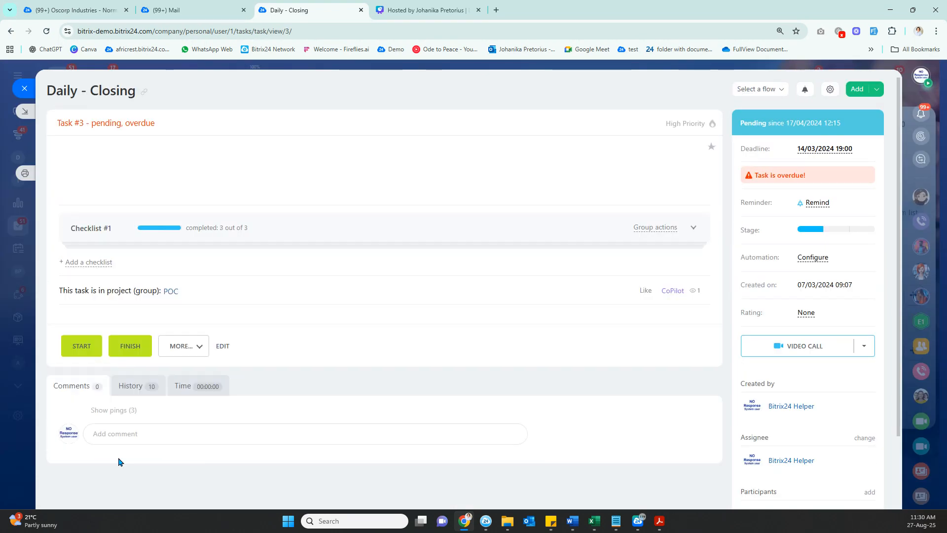
click(129, 347)
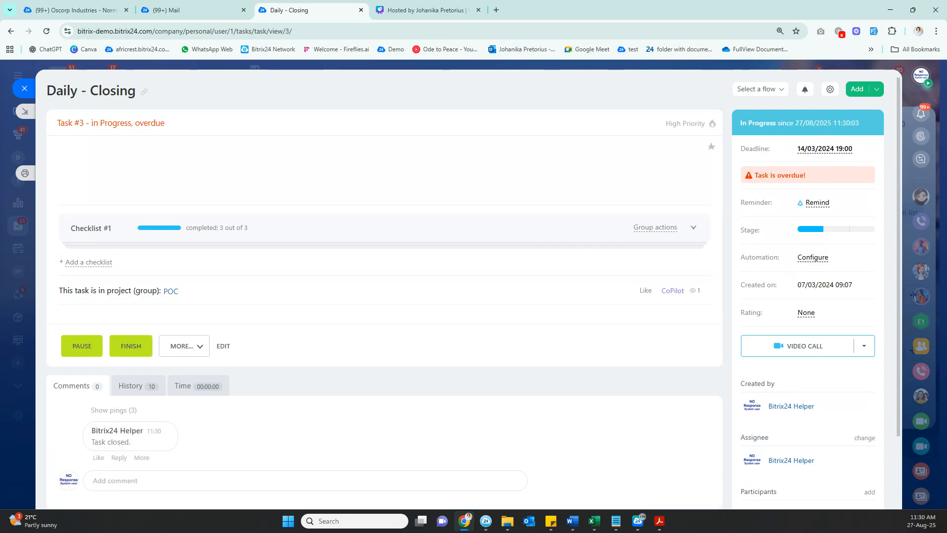
click(25, 89)
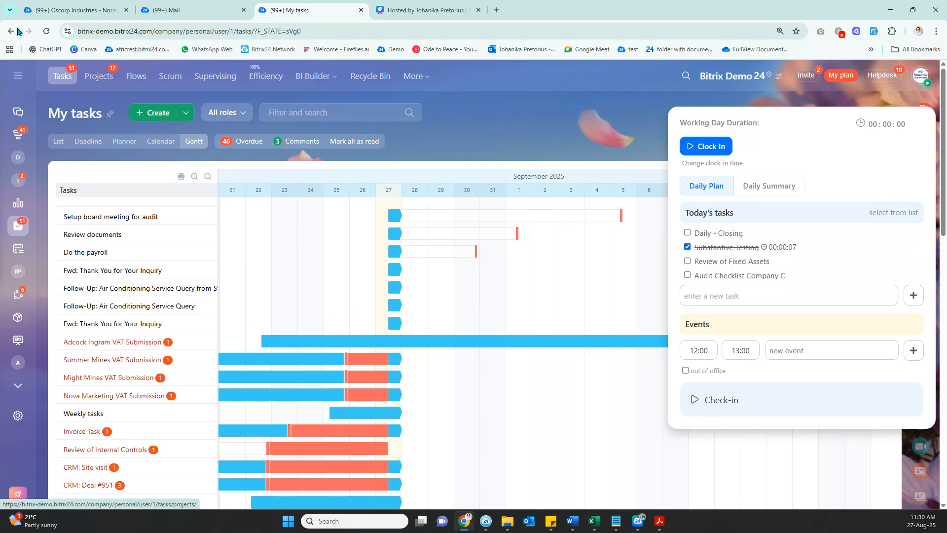
Reload the tasks page, reopen the daily plan, and select the first existing task matching "audi" for today's tasks.
click(47, 32)
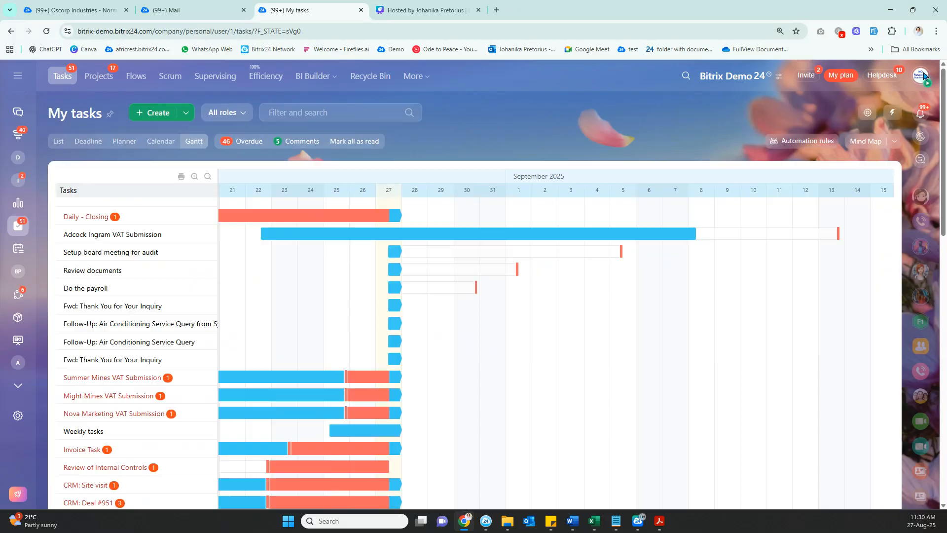
click(922, 75)
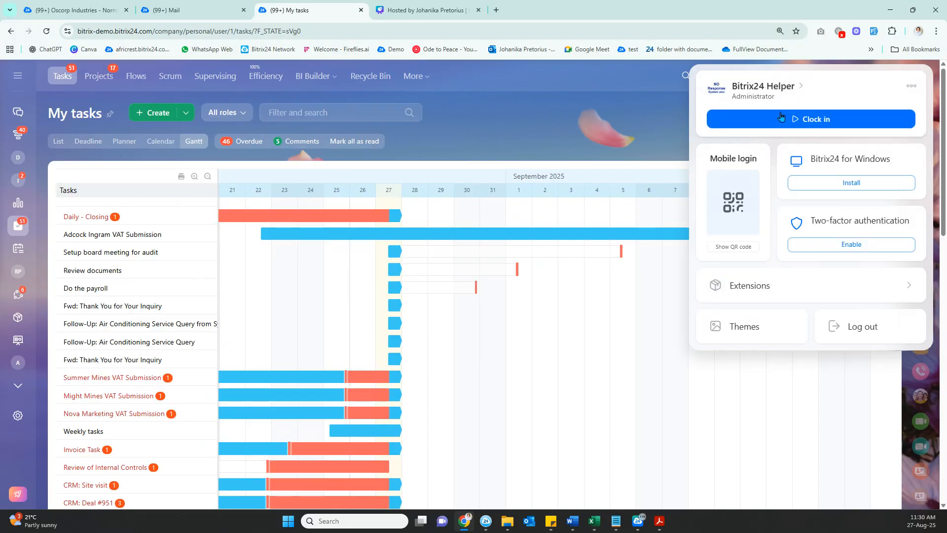
click(782, 119)
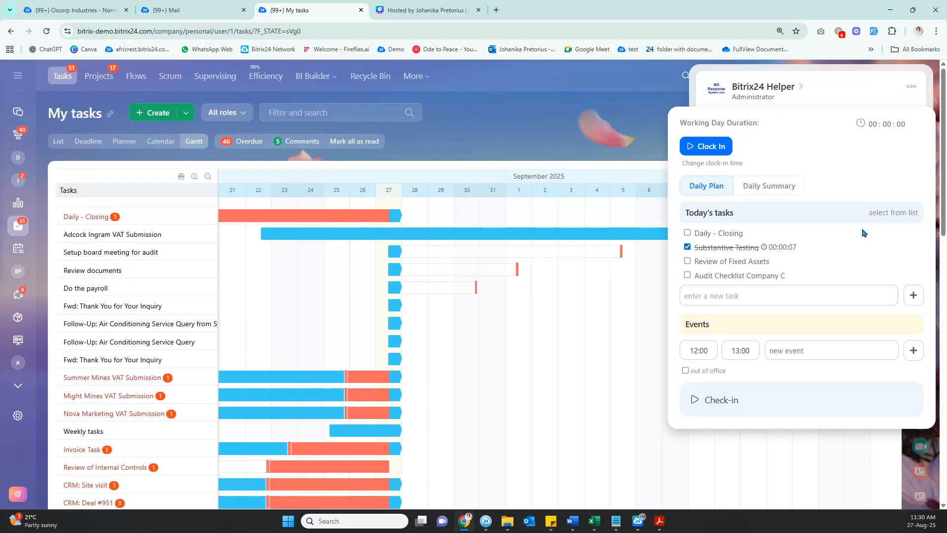
scroll(799, 262, down, 1)
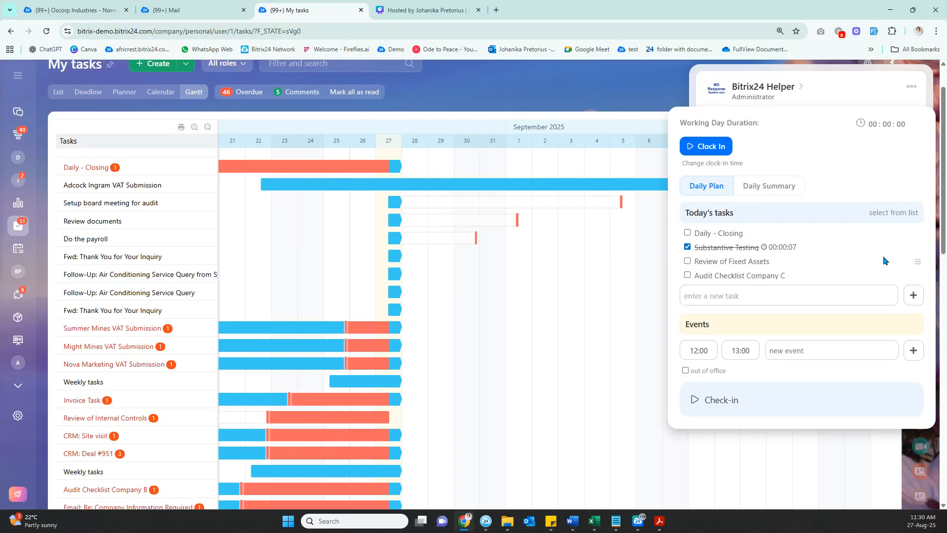
click(918, 219)
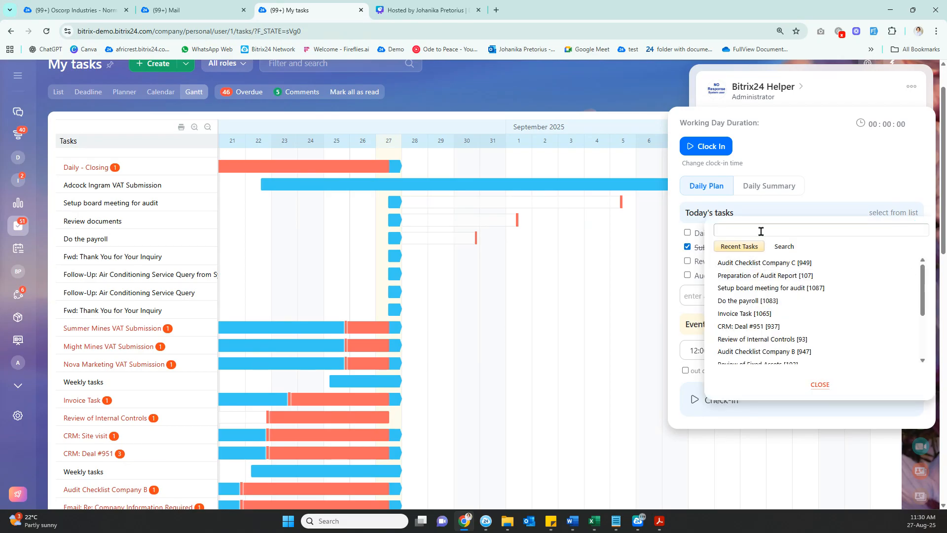
text(audi)
click(759, 261)
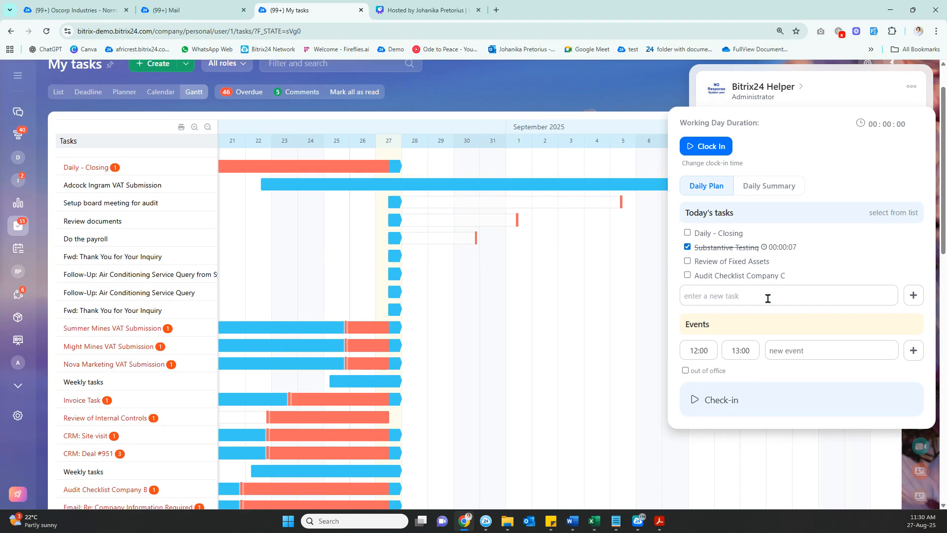
Add the new task "Setup meeting with accounts" to the daily plan, then view and close its notification.
text(Setup meeting with accounts)
click(917, 295)
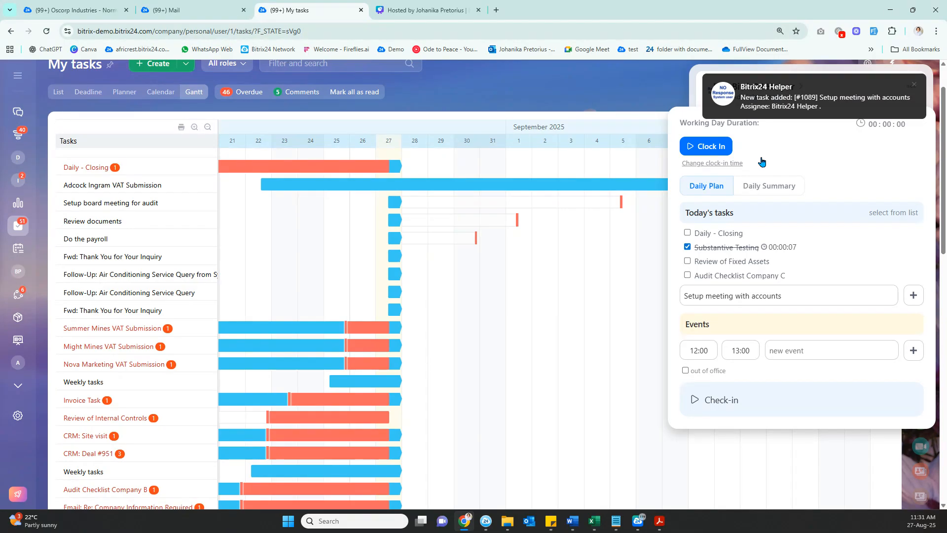
click(795, 101)
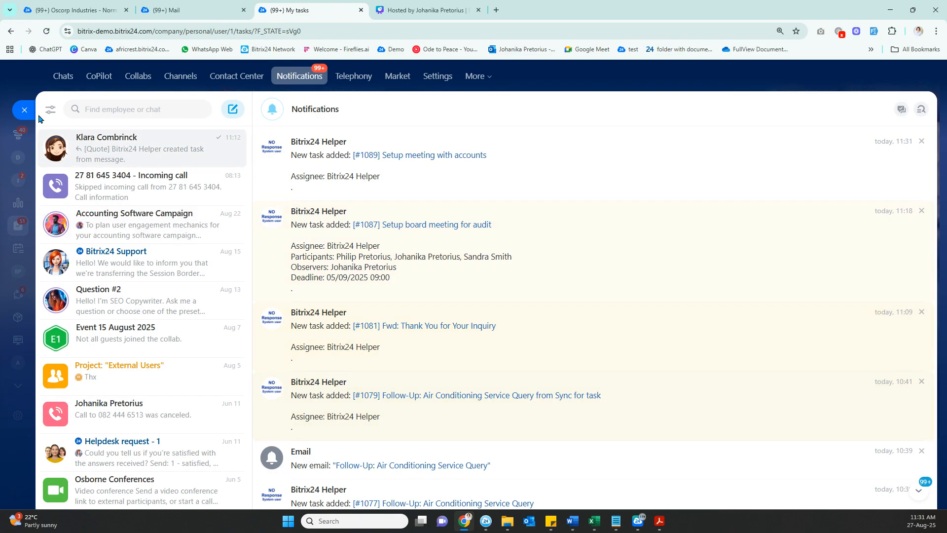
click(25, 110)
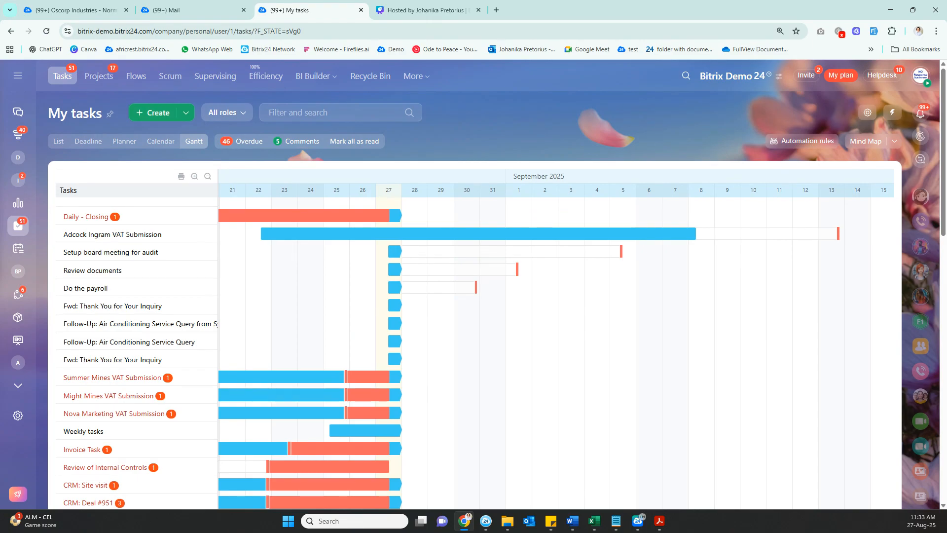
key(alt+Tab)
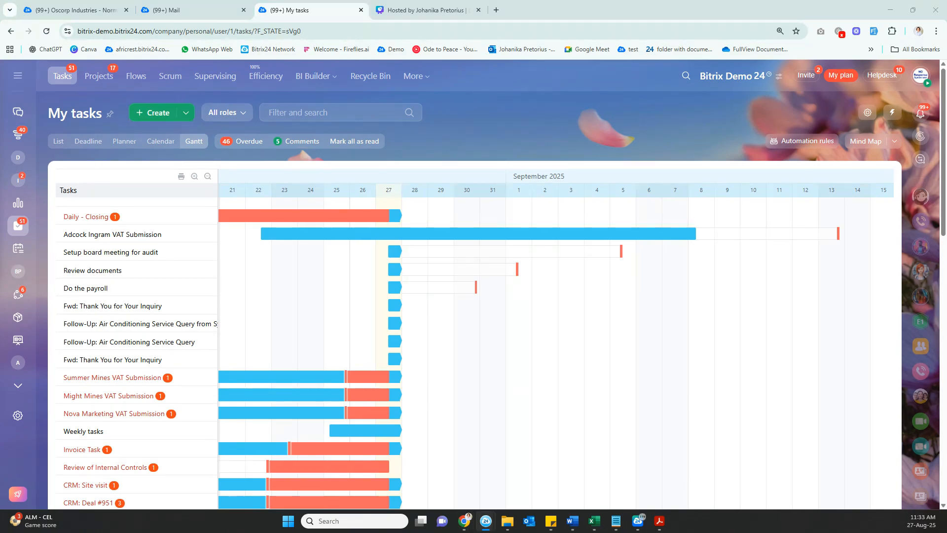